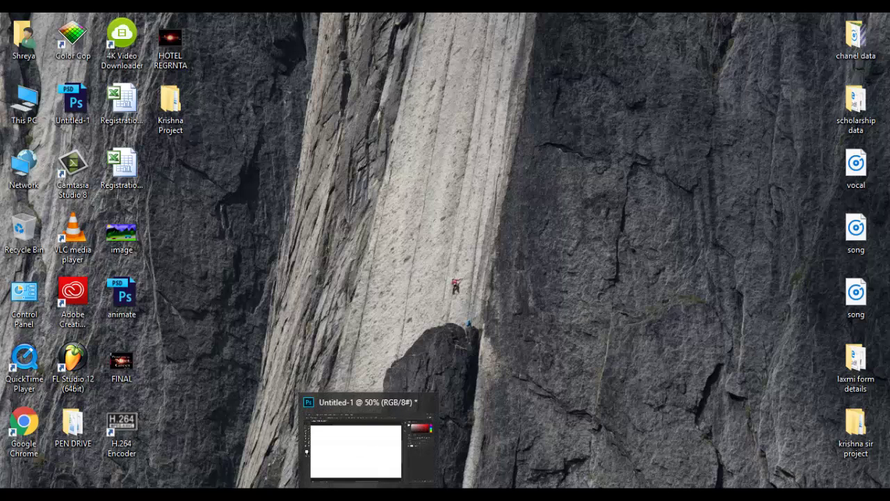
Step: Restore the Untitled-1 Photoshop window from its taskbar preview thumbnail
left_click(354, 480)
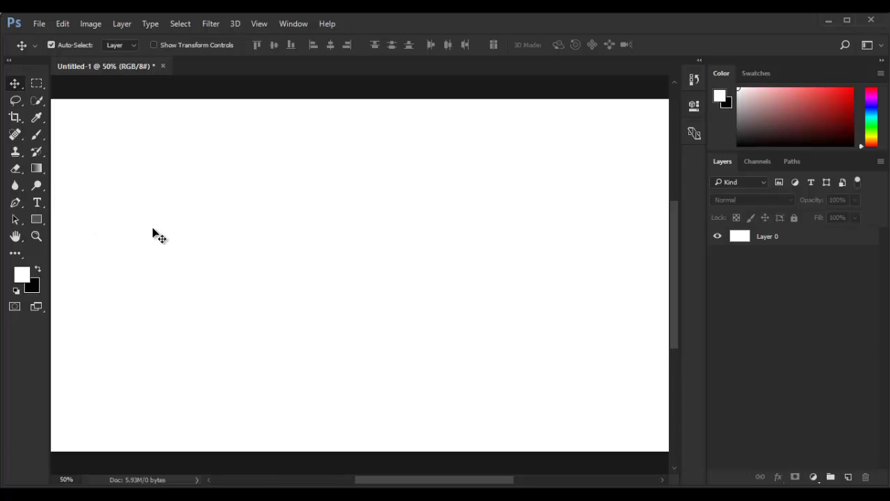
scroll(181, 240, "down", 1)
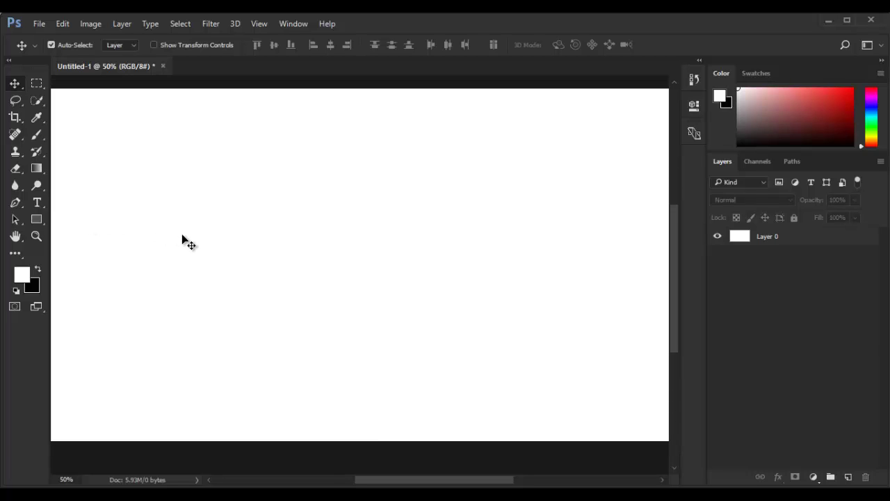
scroll(183, 240, "up", 1)
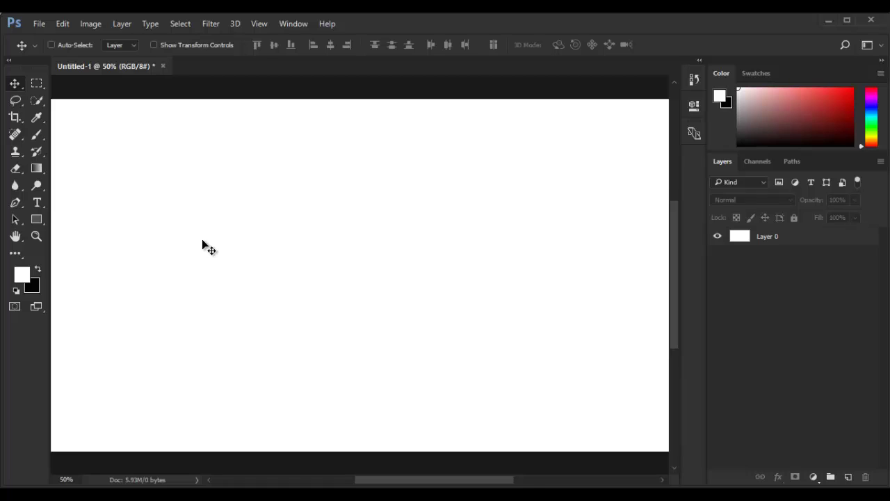
scroll(202, 242, "down", 1)
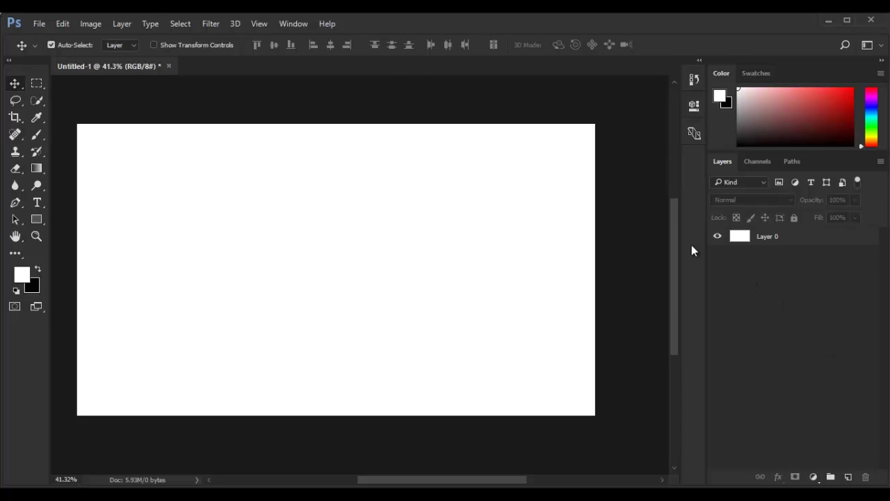
Step: Look through the panel list, then select and deselect Layer 0
left_click(293, 24)
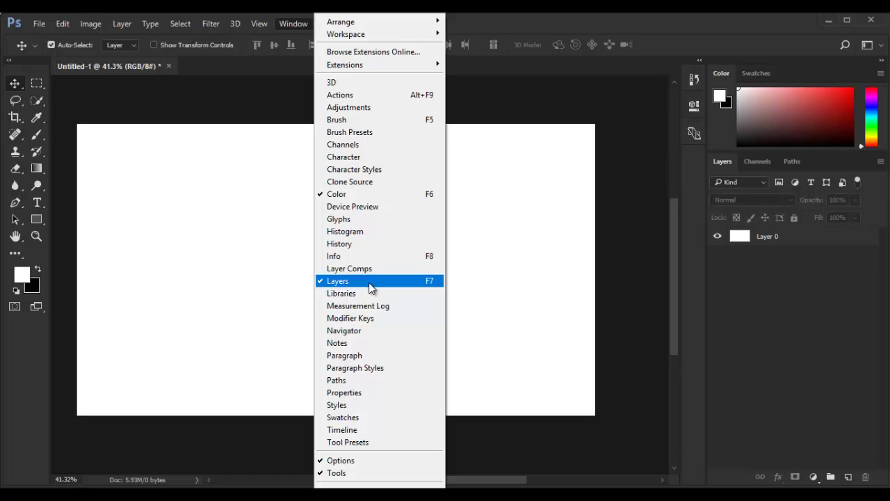
left_click(636, 277)
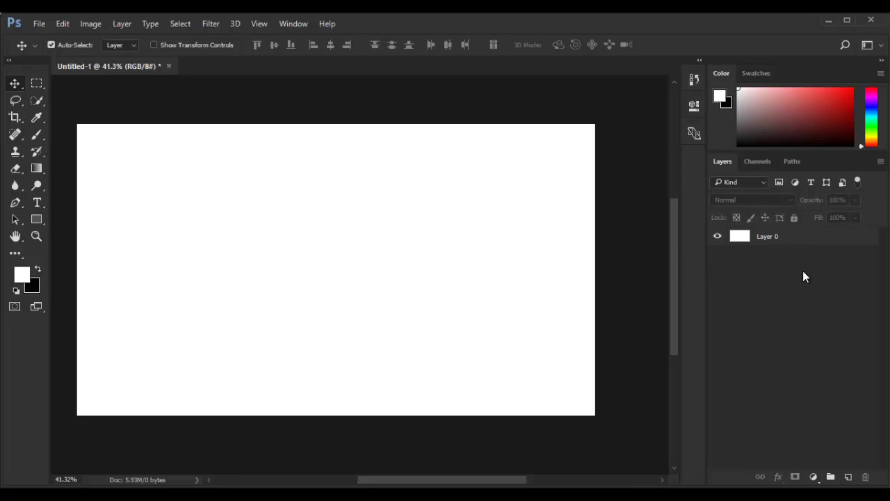
left_click(765, 238)
left_click(817, 305)
Step: Add and delete a test empty layer, then reselect Layer 0 and show the Layer menu
left_click(849, 478)
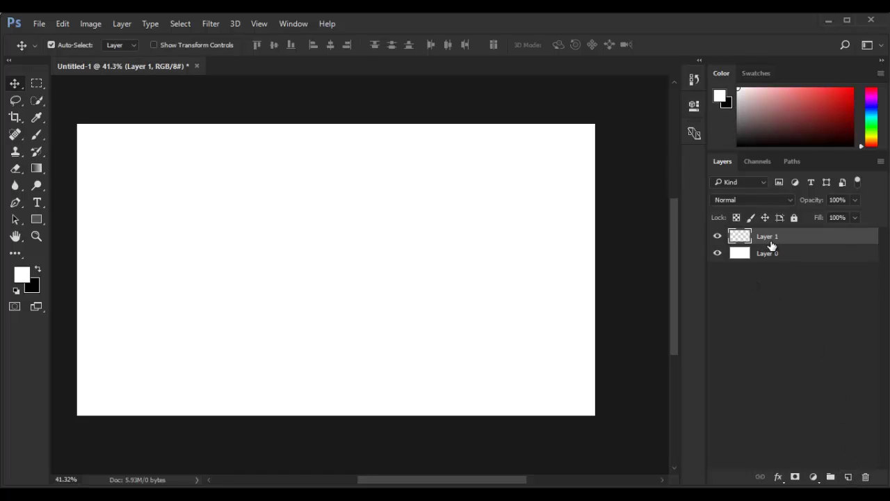
key("Delete")
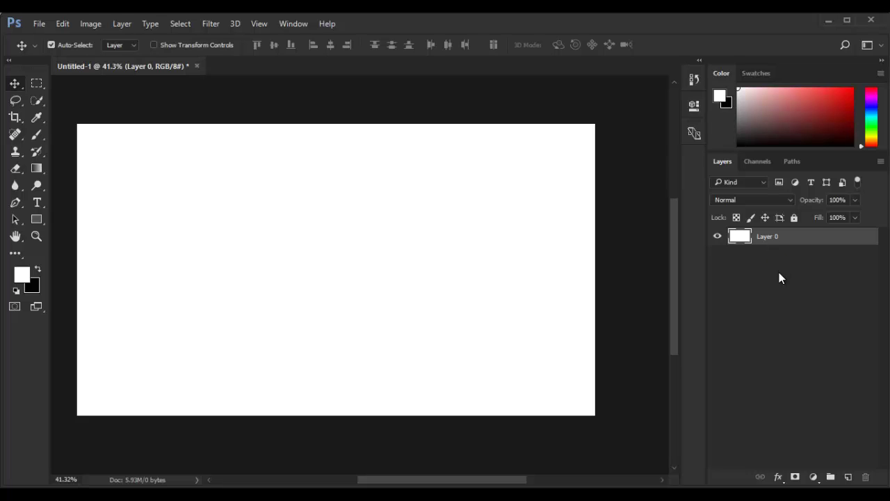
left_click(779, 272)
left_click(778, 244)
left_click(122, 26)
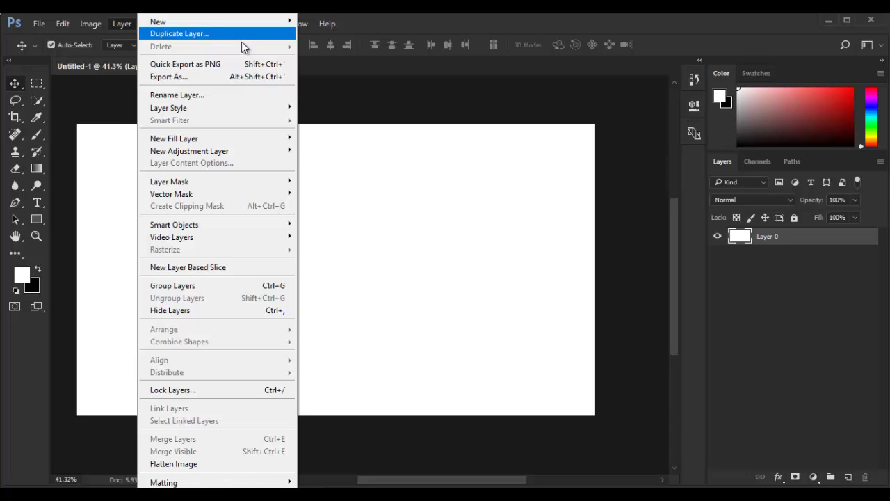
mouse_move(173, 138)
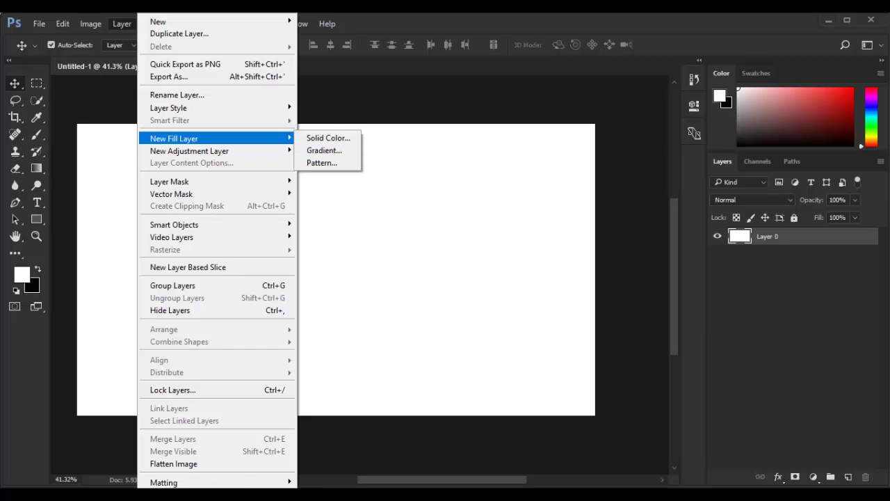
Step: Add an empty layer above Layer 0 and bring up the Layer menu again
left_click(819, 311)
left_click(819, 311)
left_click(757, 240)
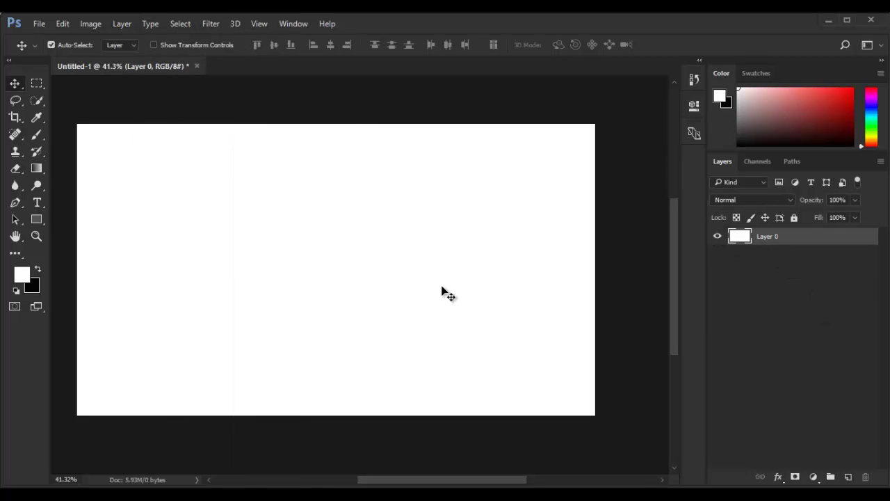
left_click(848, 476)
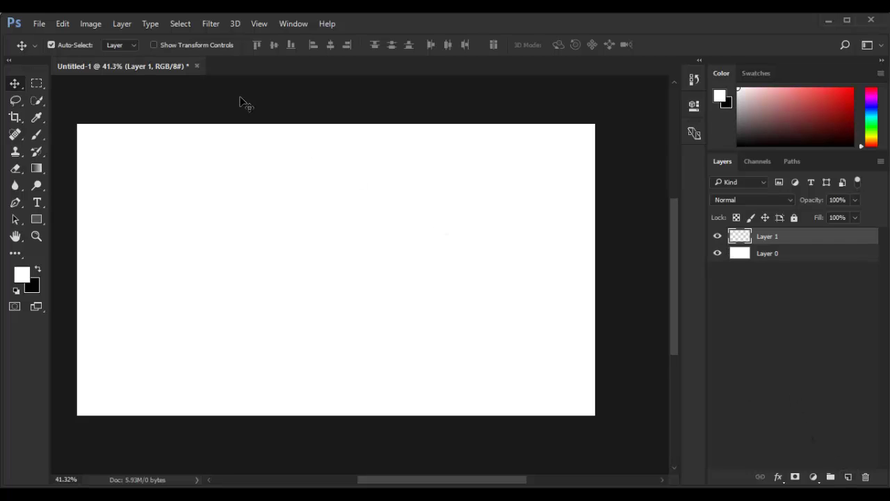
left_click(121, 24)
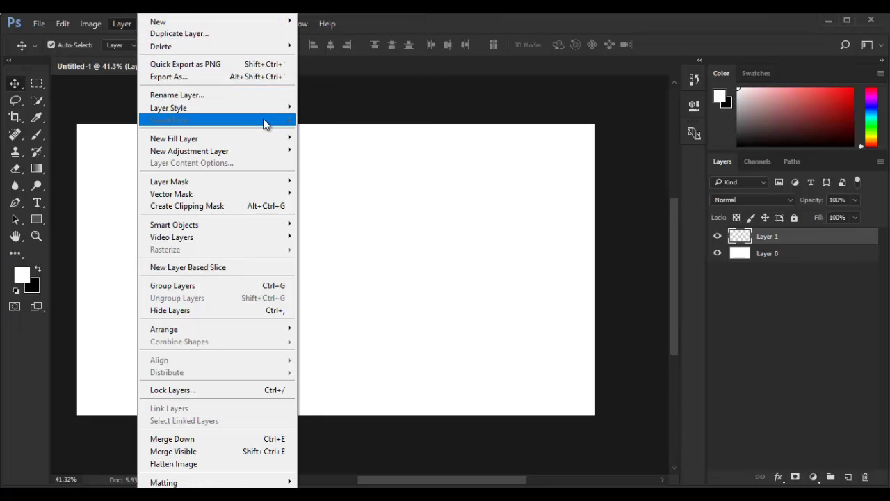
mouse_move(174, 139)
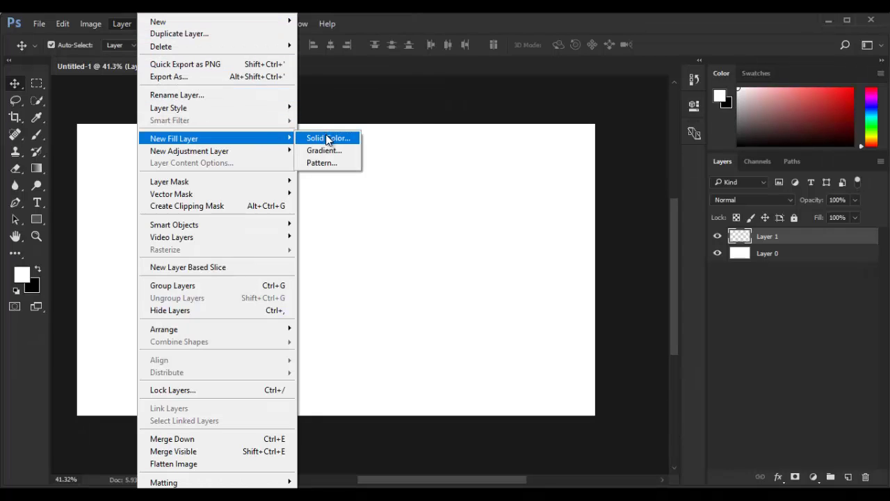
Step: Create a Solid Color fill layer named Color Fill 1
left_click(329, 139)
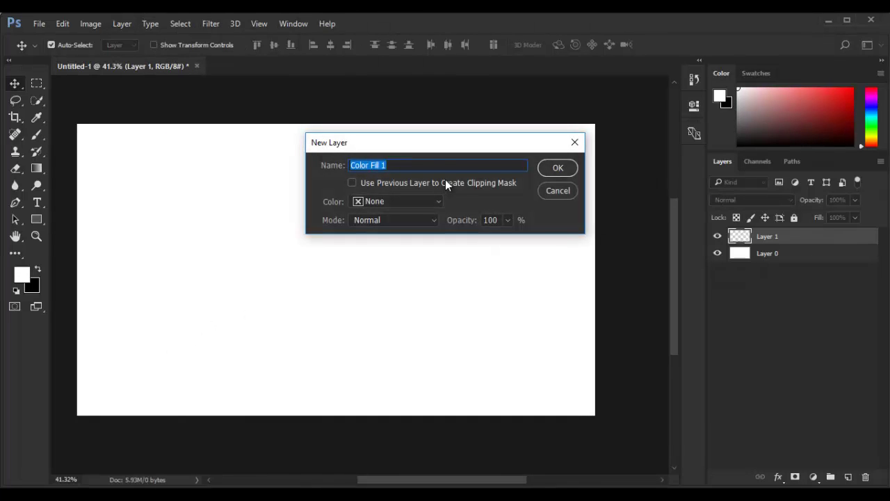
left_click(445, 164)
mouse_move(451, 165)
left_mouse_down()
mouse_move(402, 184)
mouse_move(513, 167)
left_mouse_up()
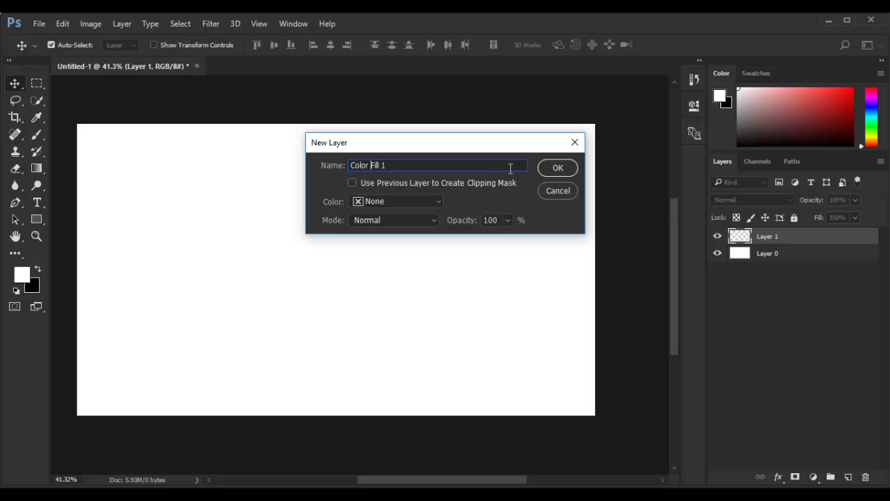
left_click(556, 168)
Step: Choose dark blue #0b0b99 as the fill colour and confirm it
left_click(424, 151)
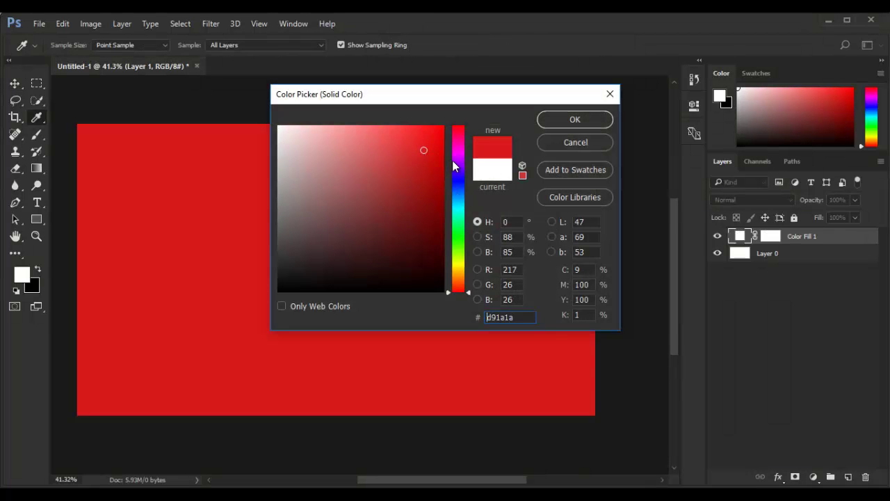
left_click(459, 176)
left_click_drag(432, 180, 431, 193)
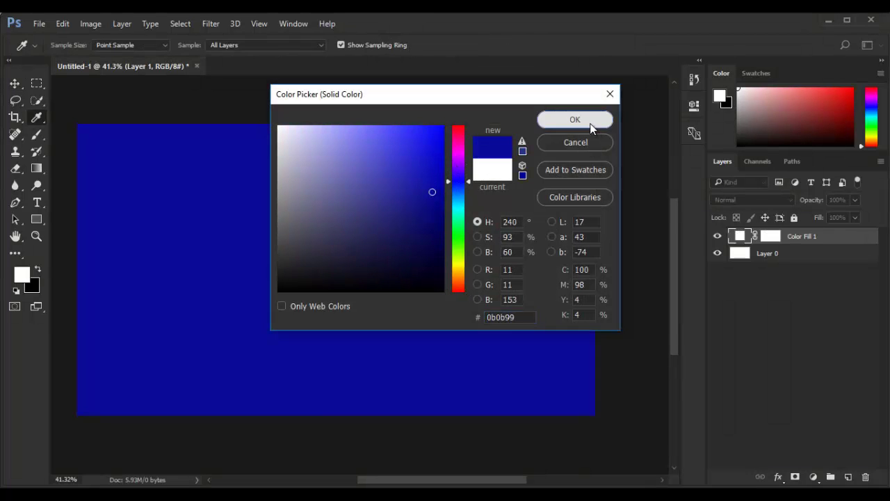
left_click(575, 120)
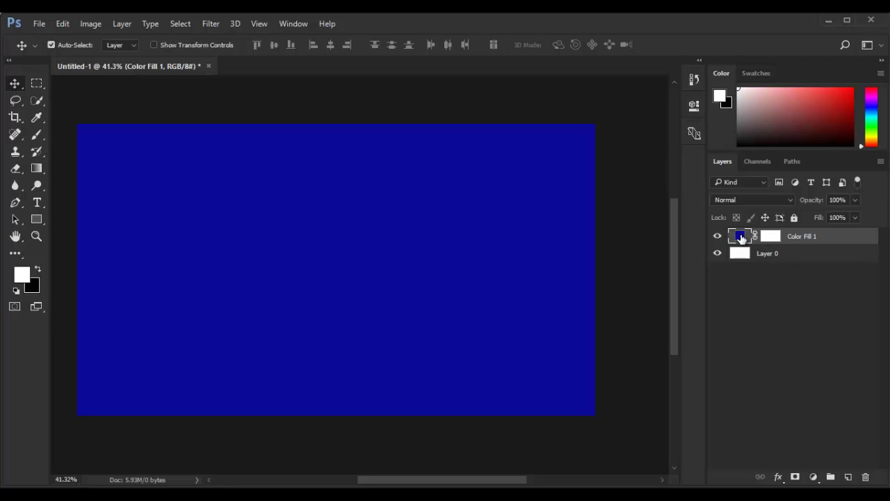
Step: Toggle Color Fill 1's visibility and select it together with Layer 0
left_click(717, 236)
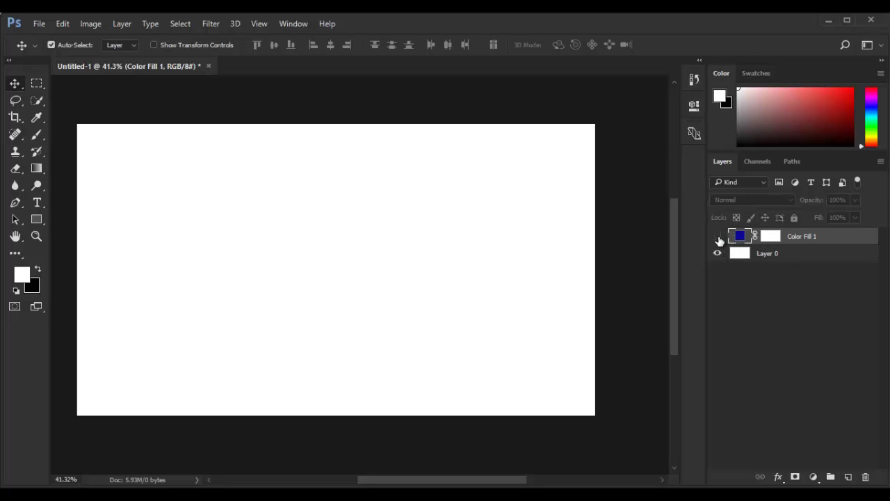
left_click(717, 236)
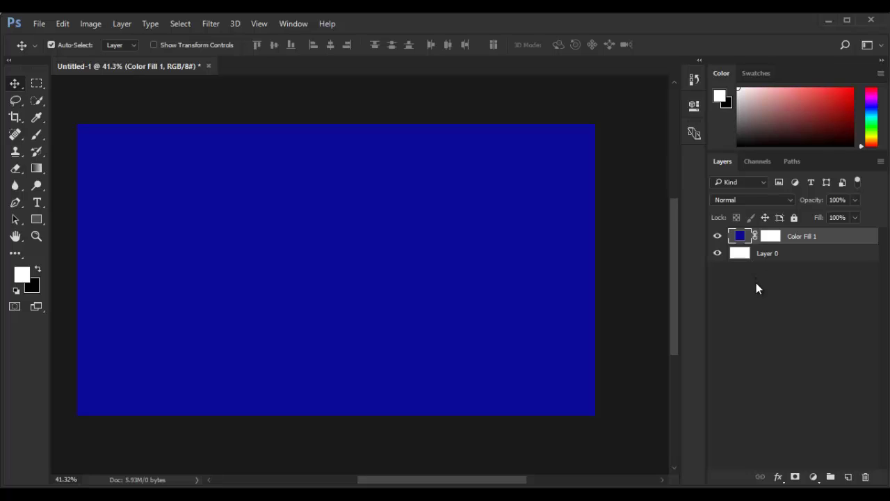
left_click(756, 282)
left_click(787, 240)
left_click(788, 253)
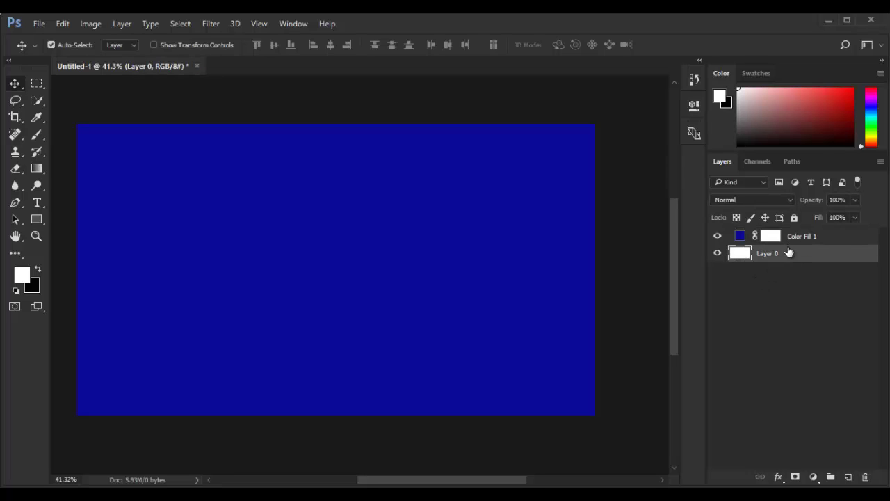
left_click(789, 244)
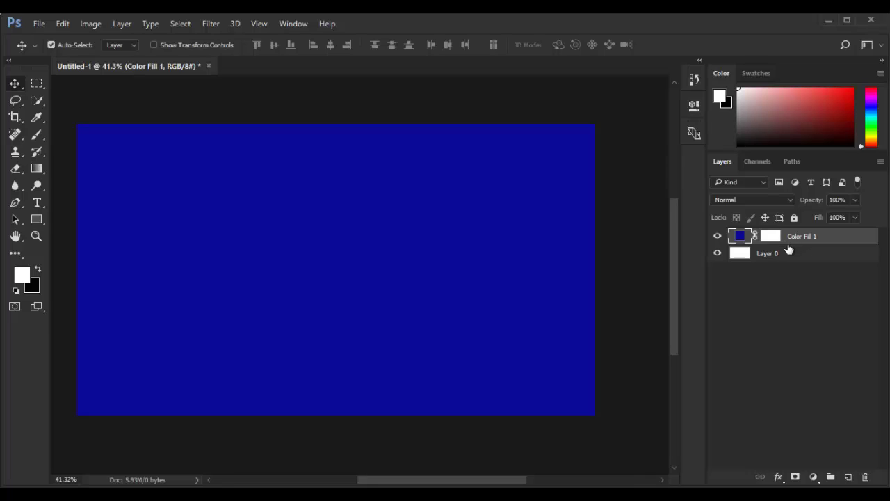
left_click(787, 253, "shift")
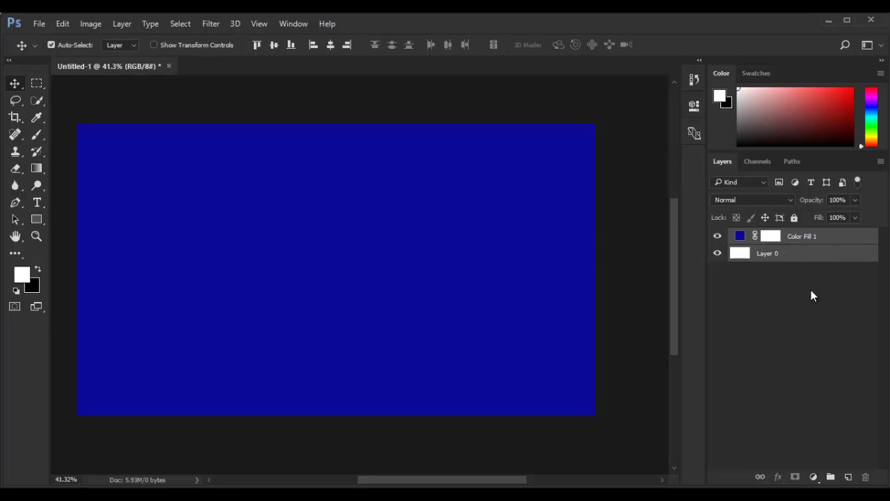
Step: Try grouping Color Fill 1 and Layer 0 into Group 1, then undo it
left_click(831, 478)
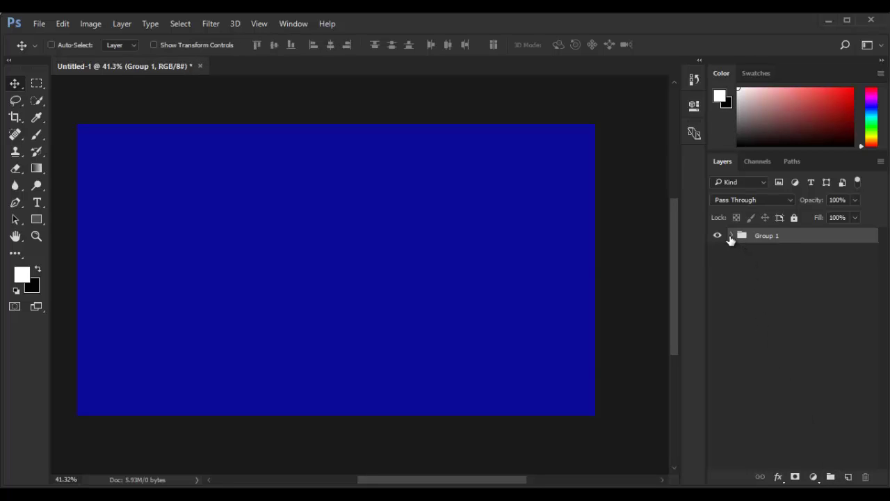
key("ctrl+z")
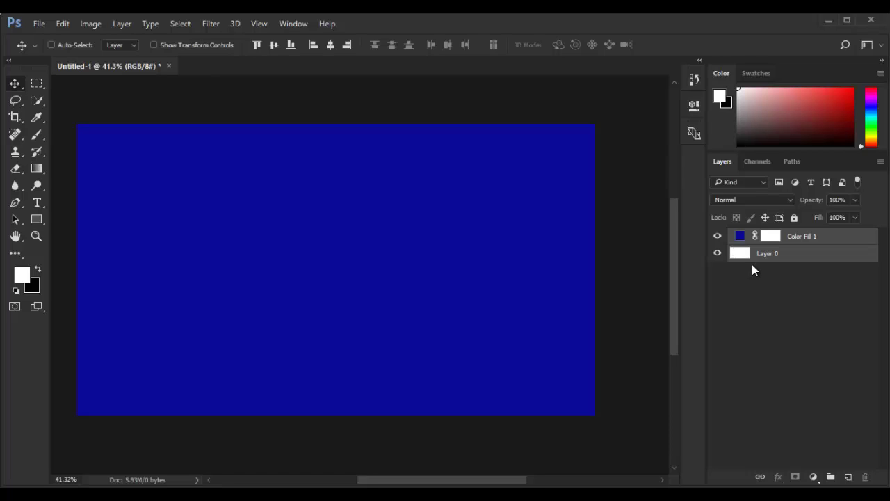
key("ctrl+g")
key("ctrl+z")
left_click(758, 306)
Step: Merge Color Fill 1 down into Layer 0, then undo the merge
left_click(788, 245)
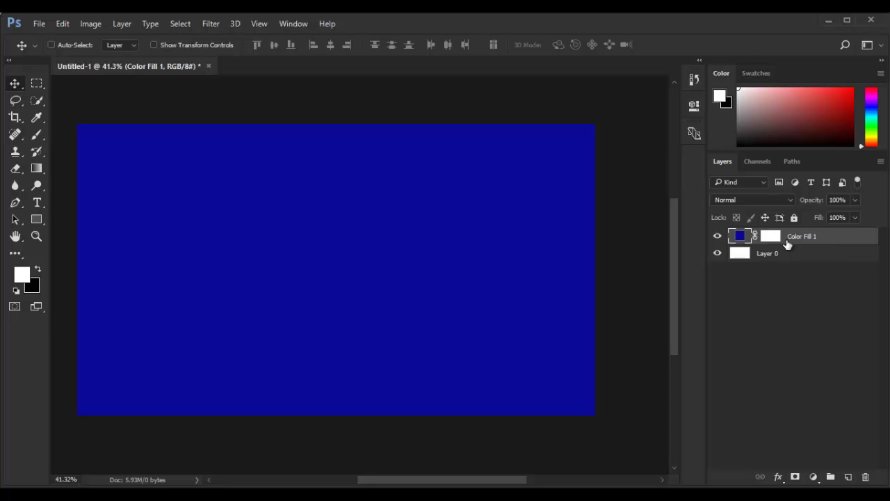
key("ctrl+e")
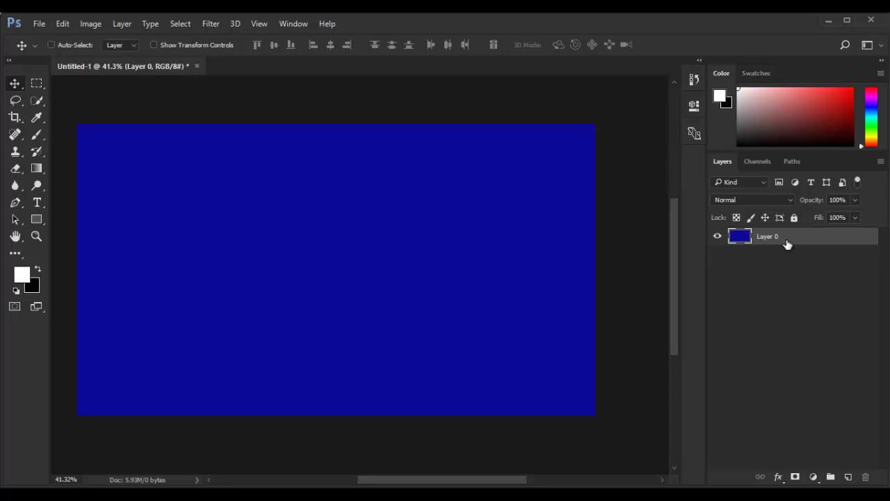
key("ctrl")
key("ctrl+z")
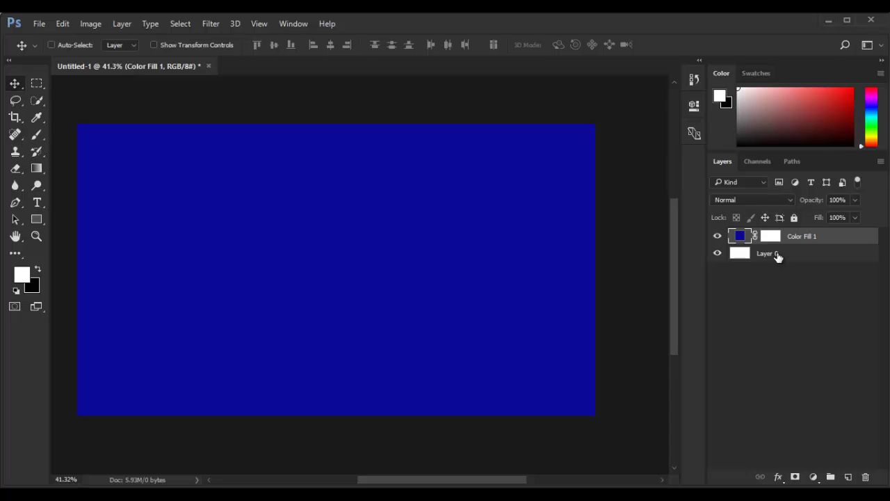
Step: Stamp a merged blue copy as Layer 1, then delete it
key("ctrl+shift+alt+e")
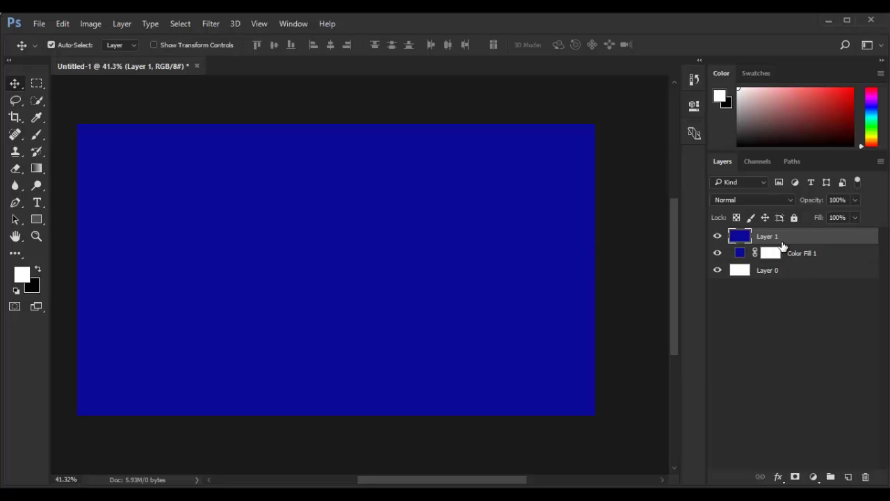
left_click(779, 316)
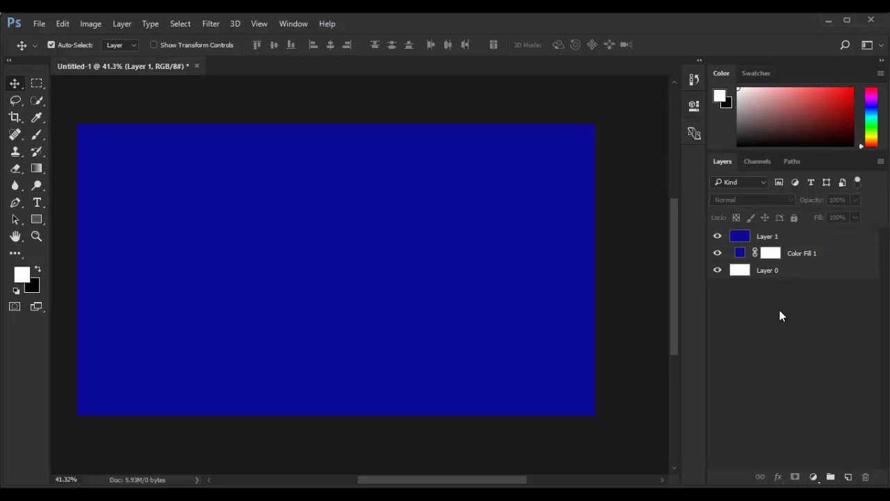
left_click(770, 243)
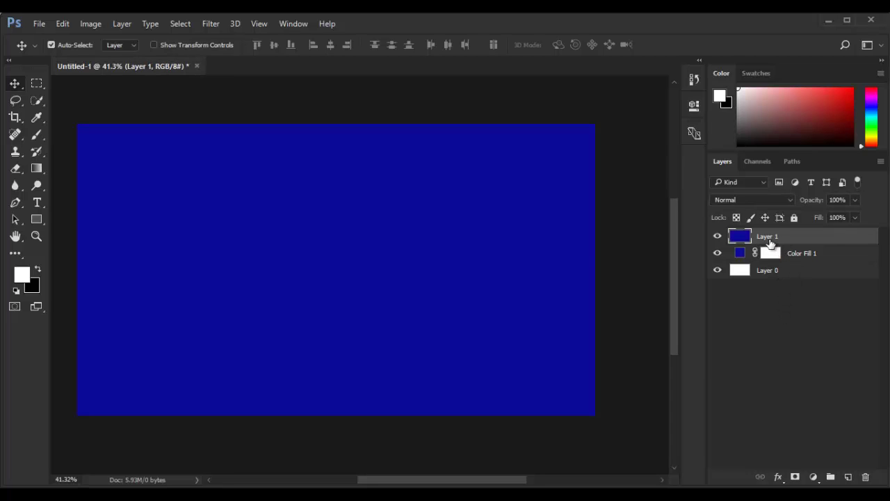
key("Delete")
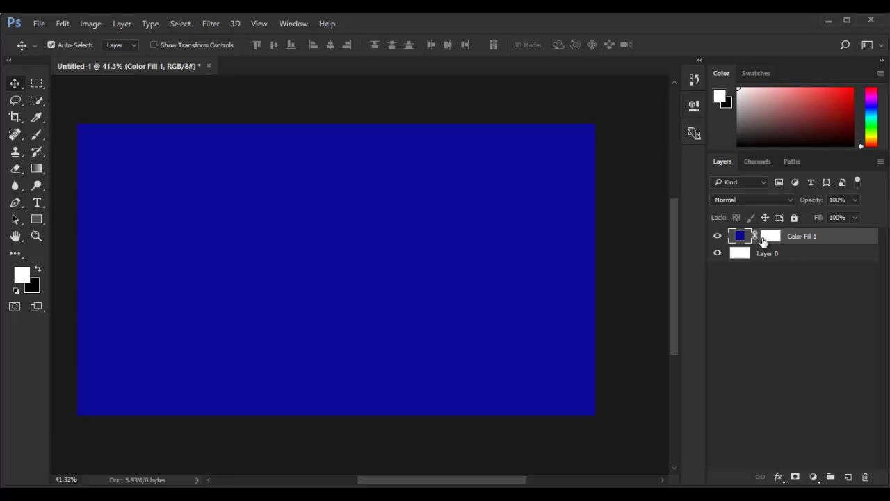
left_click(814, 477)
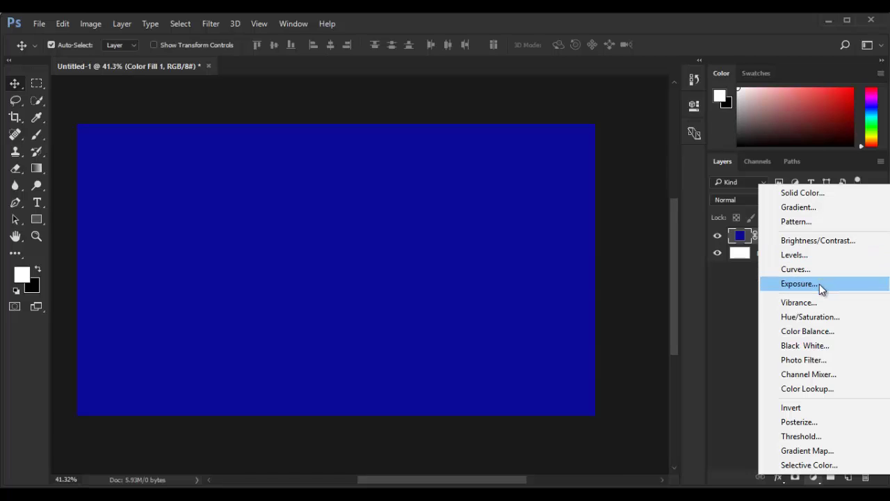
left_click(740, 379)
left_click(789, 265)
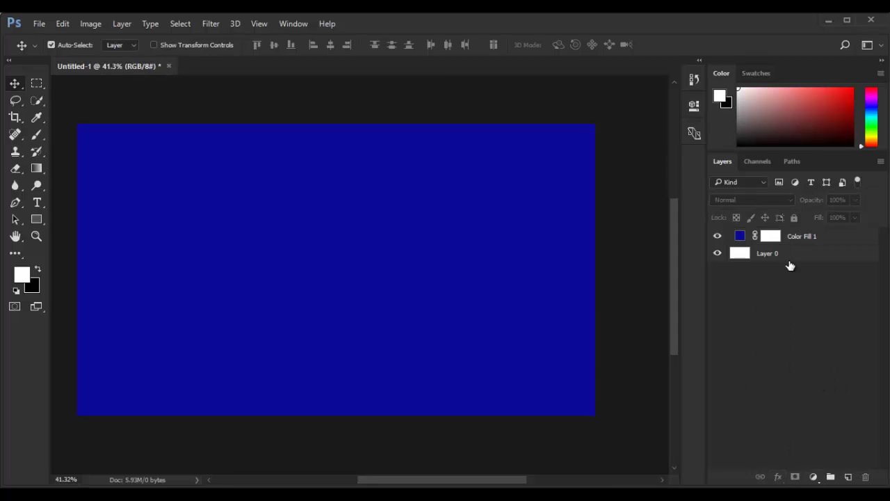
left_click(789, 236)
left_click(782, 479)
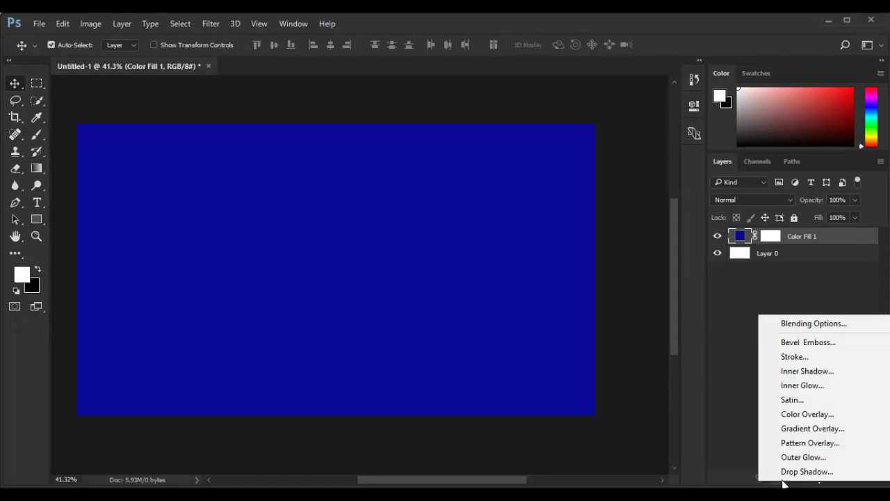
left_click(730, 380)
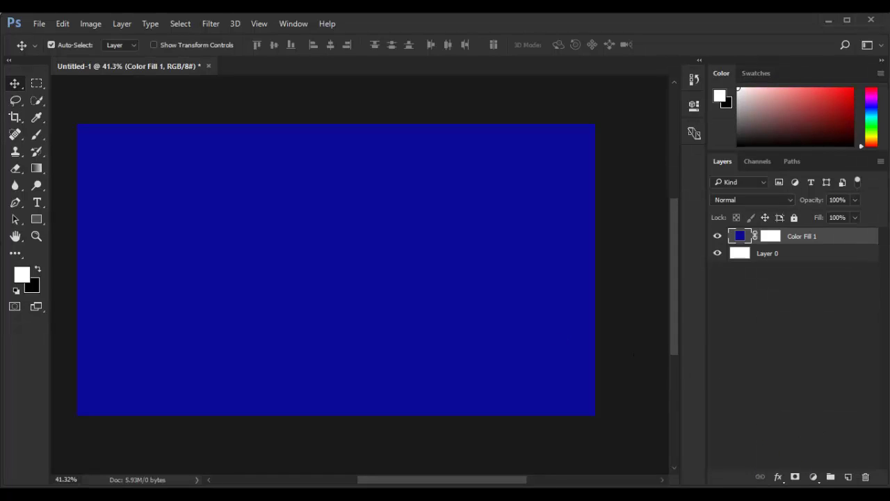
Step: Type the white text RANODM on the blue canvas and commit it
left_click(37, 203)
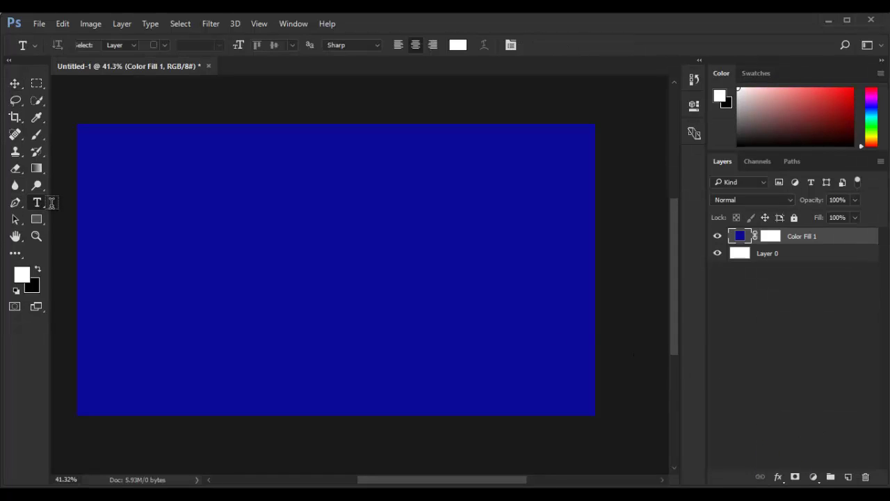
left_click(139, 201)
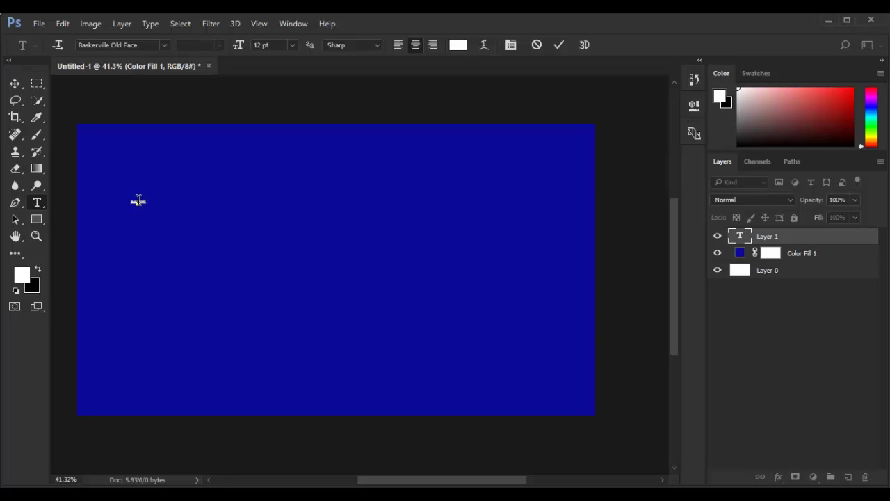
type("RANODM")
left_click(15, 83)
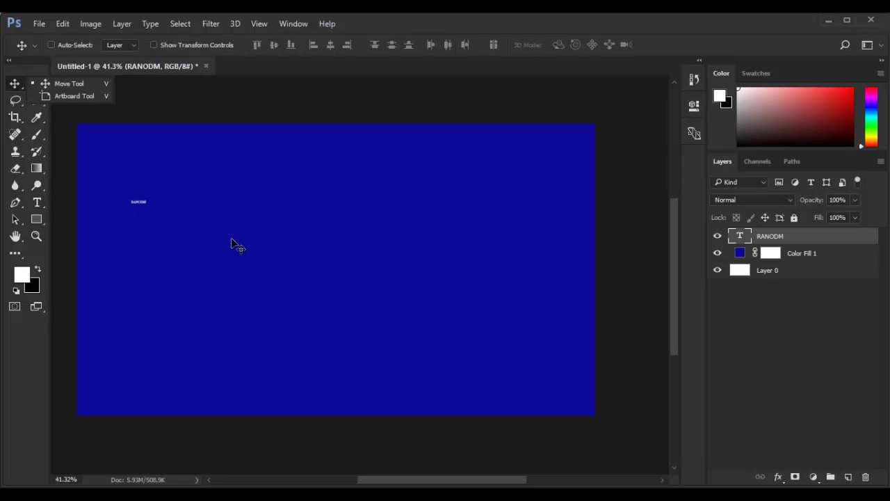
Step: Enlarge the RANODM text across the banner and nudge it slightly right and down
key("ctrl+t")
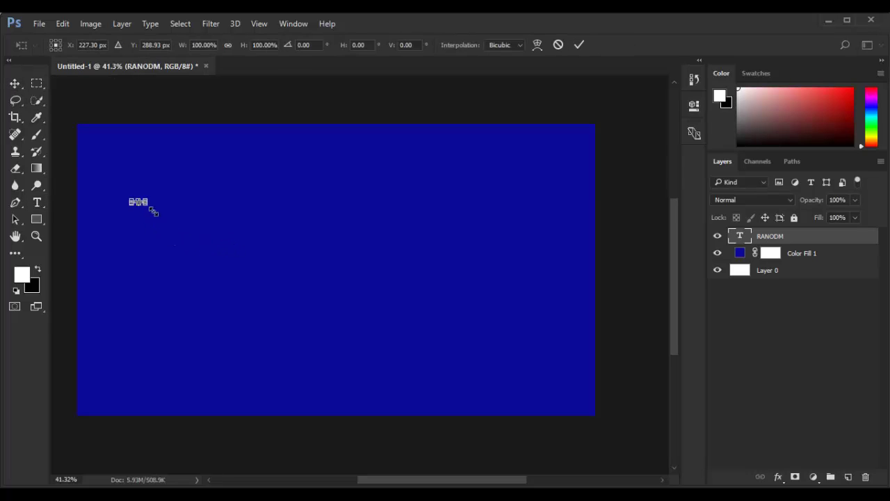
left_click_drag(150, 208, 476, 300)
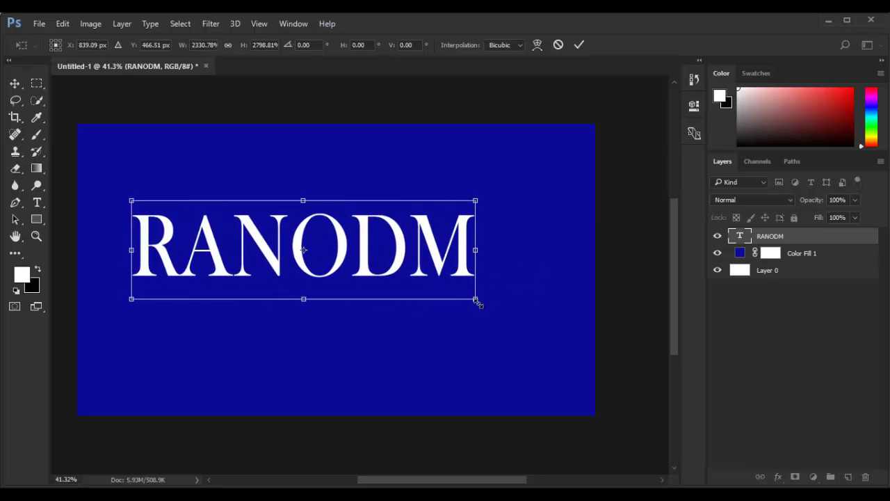
key("Return")
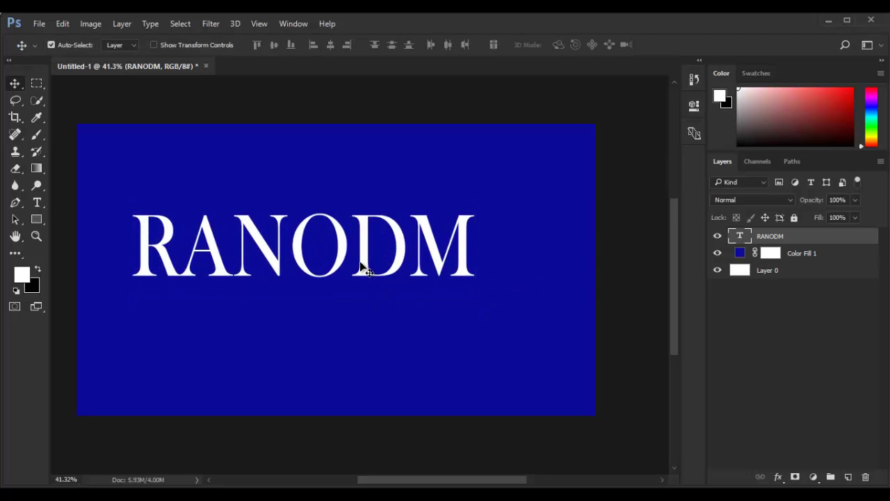
left_click_drag(369, 267, 390, 278)
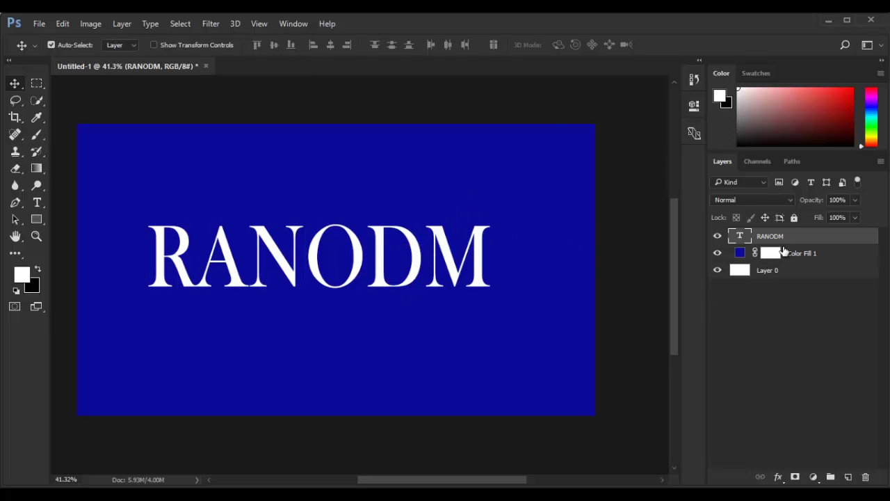
left_click(780, 477)
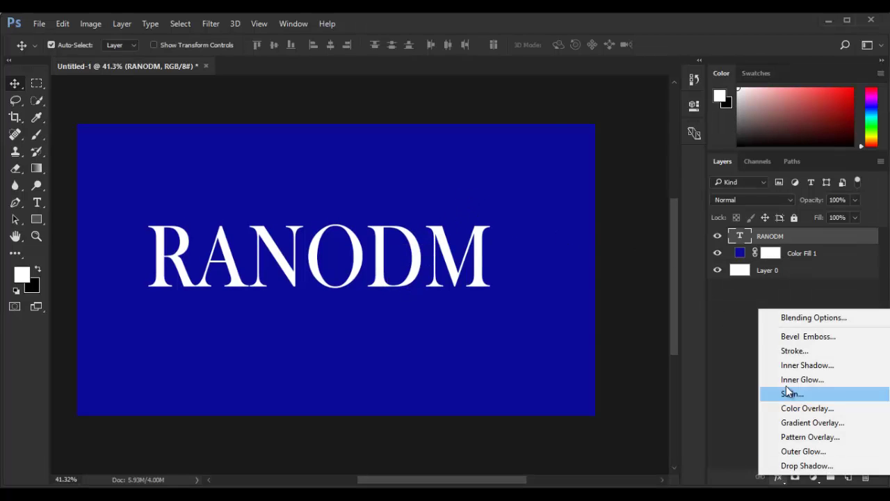
Step: Turn on Inner Bevel & Emboss for RANODM with Depth 636% and Size 59 px
left_click(793, 318)
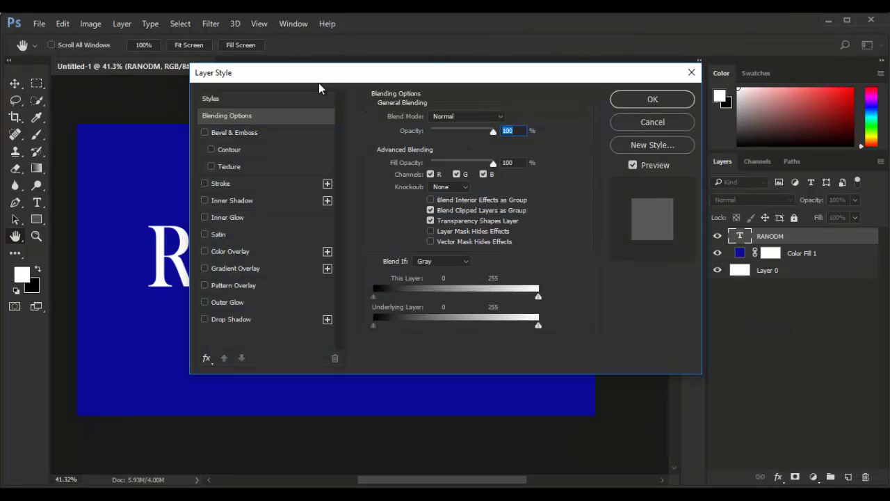
left_click_drag(301, 78, 483, 103)
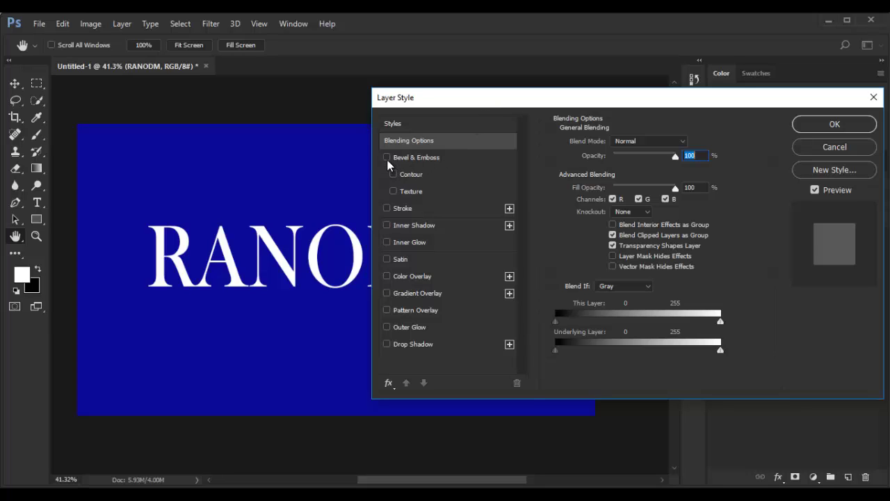
left_click(387, 158)
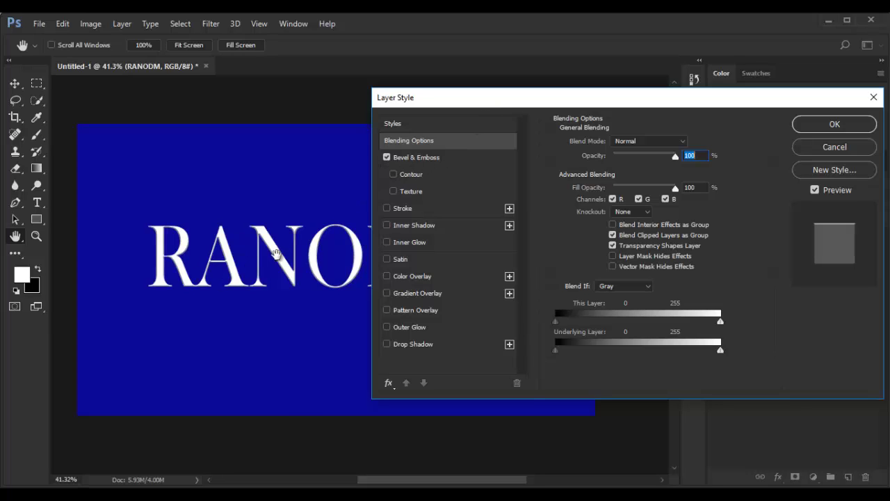
left_click(433, 157)
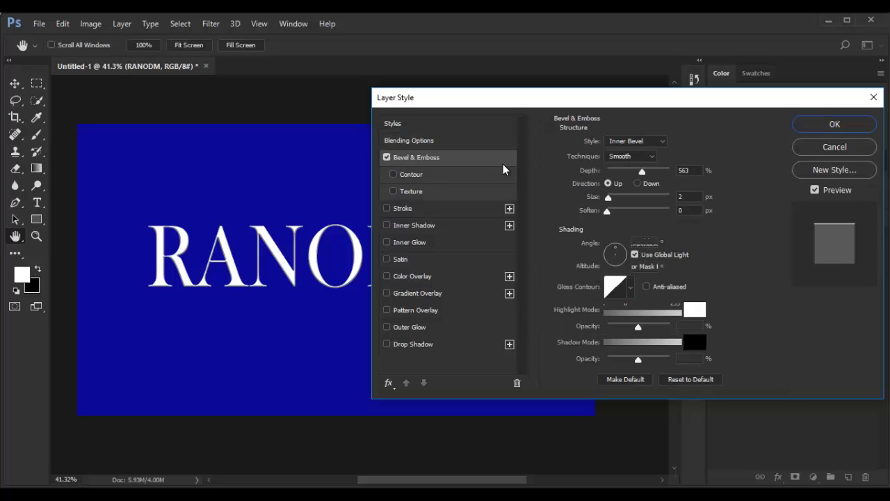
left_click_drag(644, 171, 656, 172)
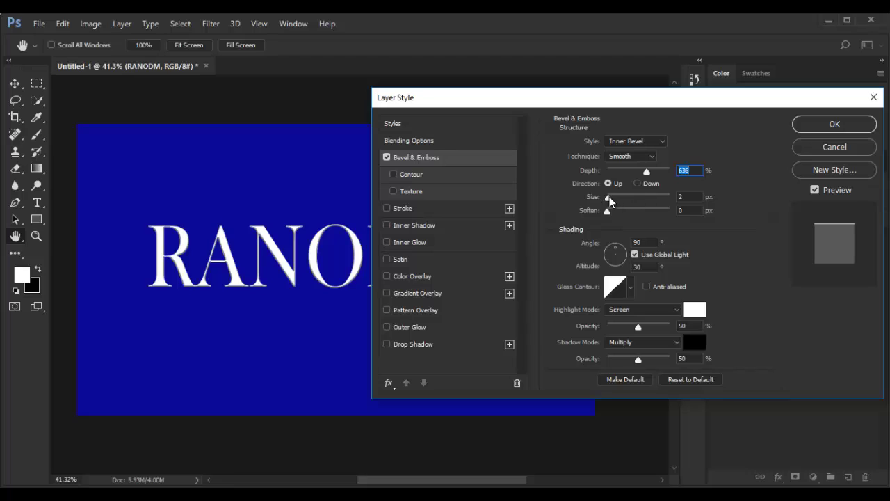
left_click_drag(608, 197, 625, 197)
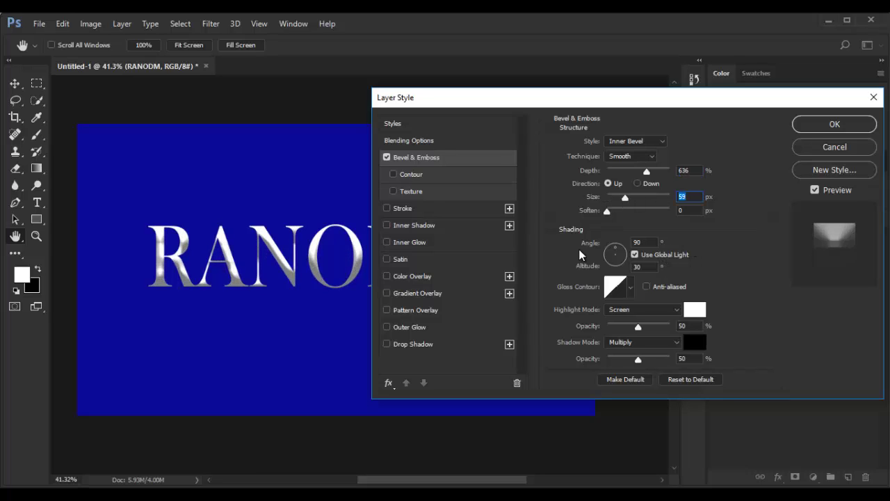
Step: Enable the bevel Contour and draw a custom S-shaped contour curve
left_click(394, 176)
left_click(416, 174)
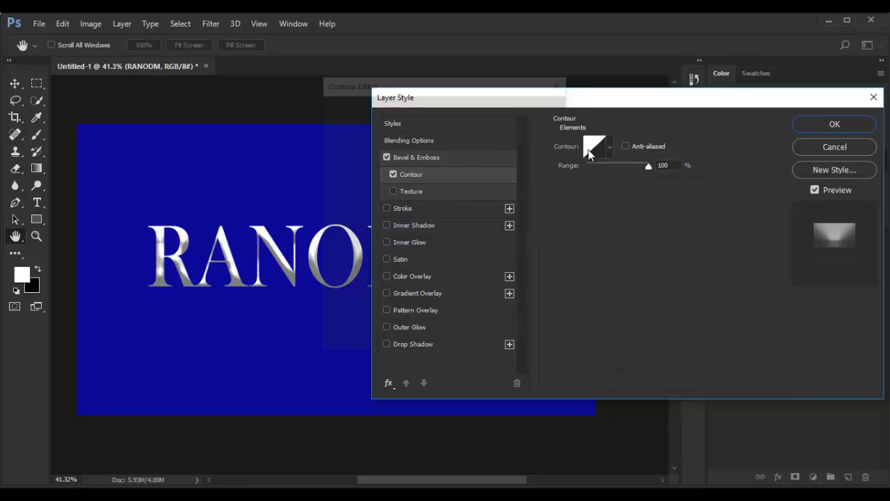
left_click(589, 150)
left_click_drag(445, 185, 436, 167)
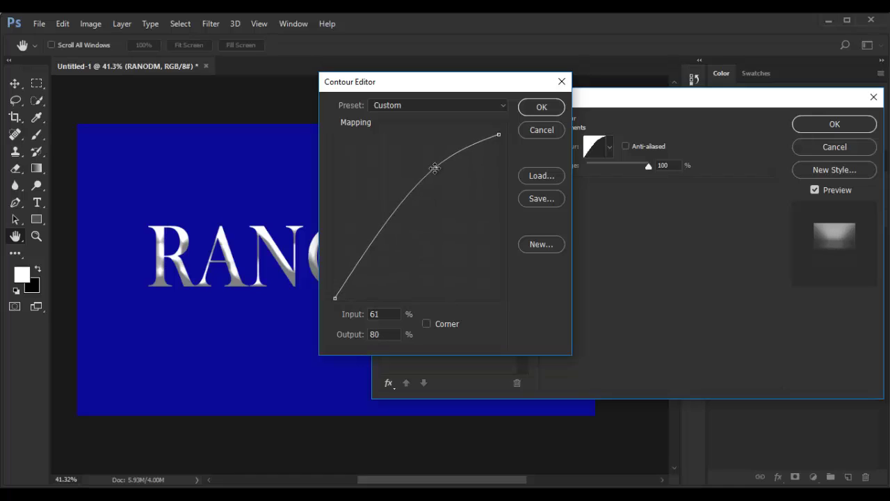
left_click(387, 239)
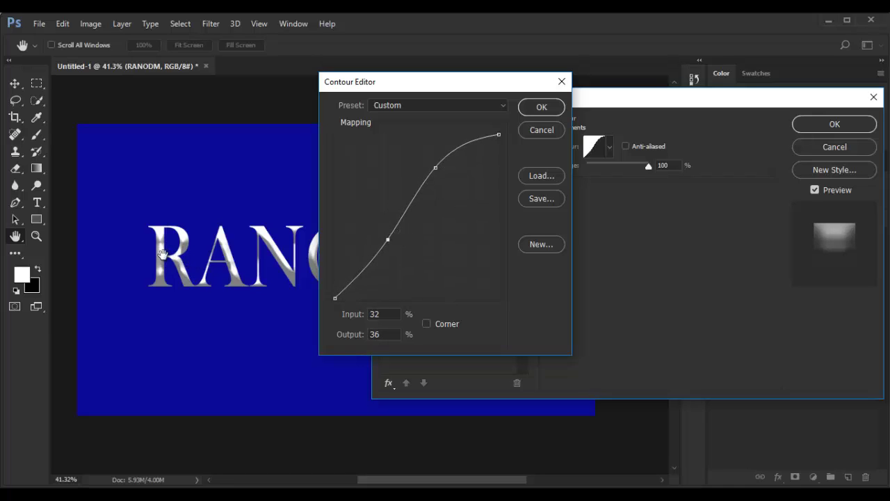
left_click(541, 108)
Step: Add a thickened bright red (#e90505) stroke around the RANODM letters
left_click(386, 209)
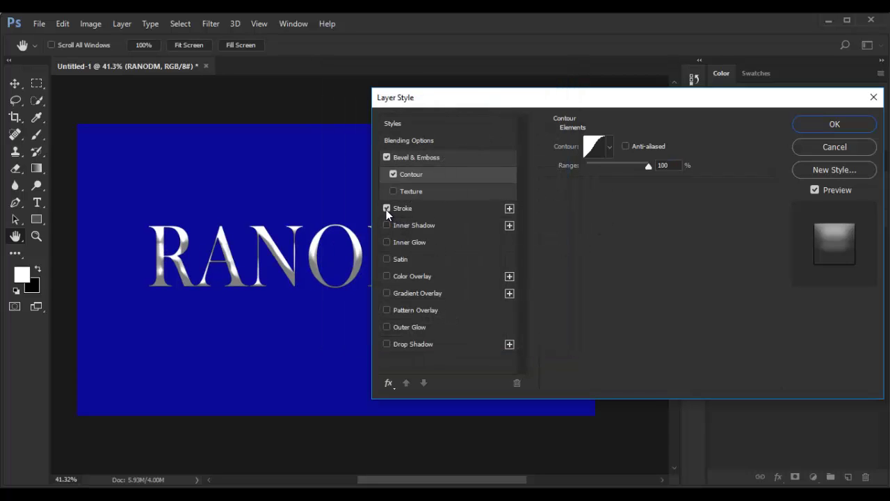
left_click(402, 209)
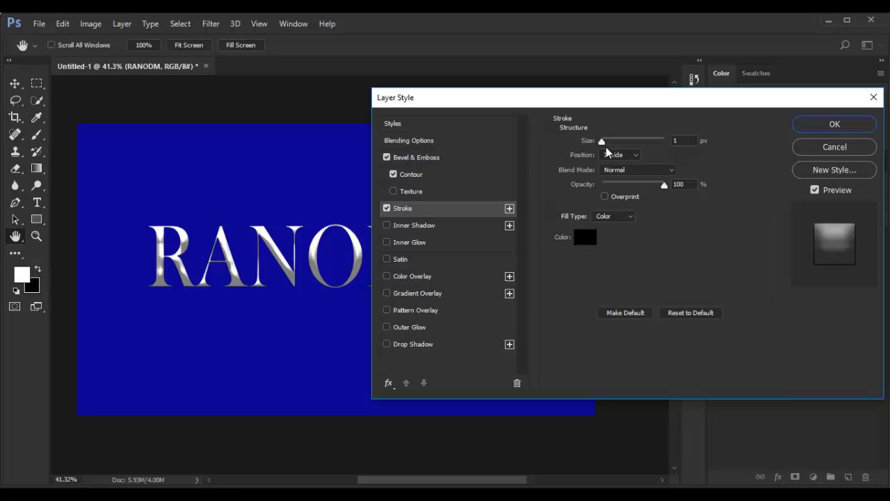
left_click(584, 240)
left_click(427, 178)
left_click(440, 140)
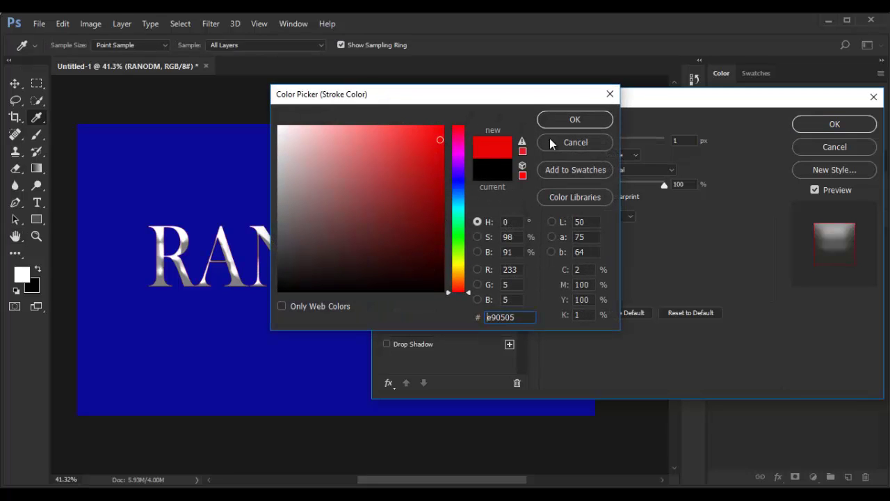
left_click(562, 120)
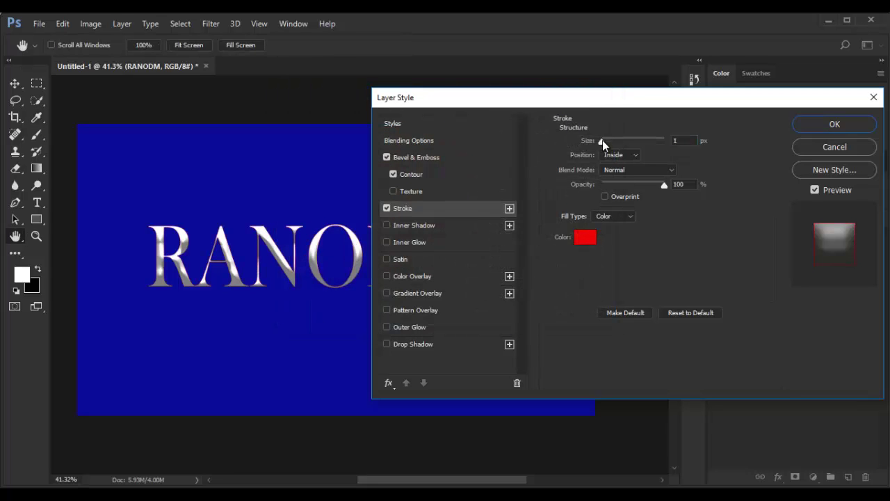
mouse_move(603, 140)
left_mouse_down()
mouse_move(613, 141)
mouse_move(606, 145)
left_mouse_up()
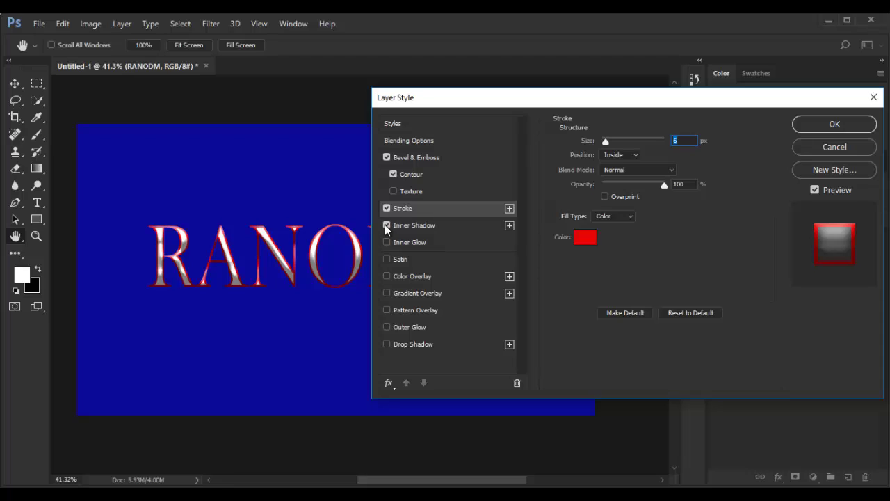
Step: Add an Inner Shadow (67%, distance 20, choke 21, size 27) and enable Inner Glow
left_click(417, 225)
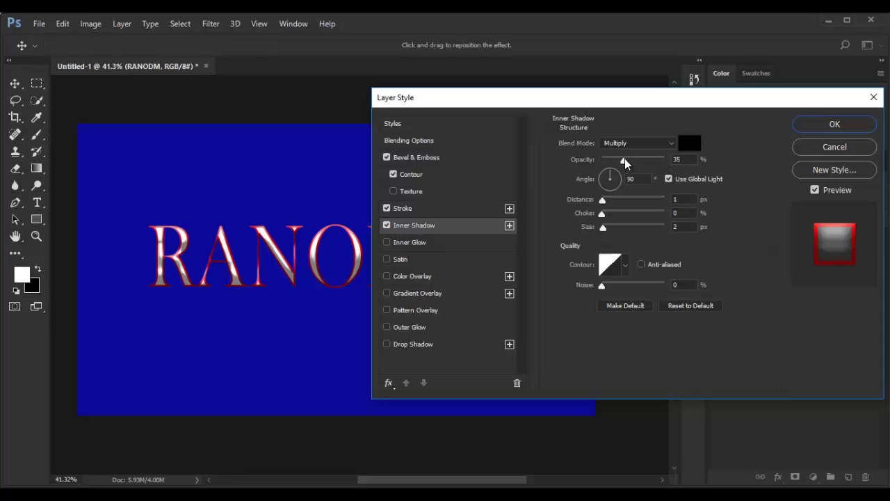
left_click_drag(623, 160, 643, 160)
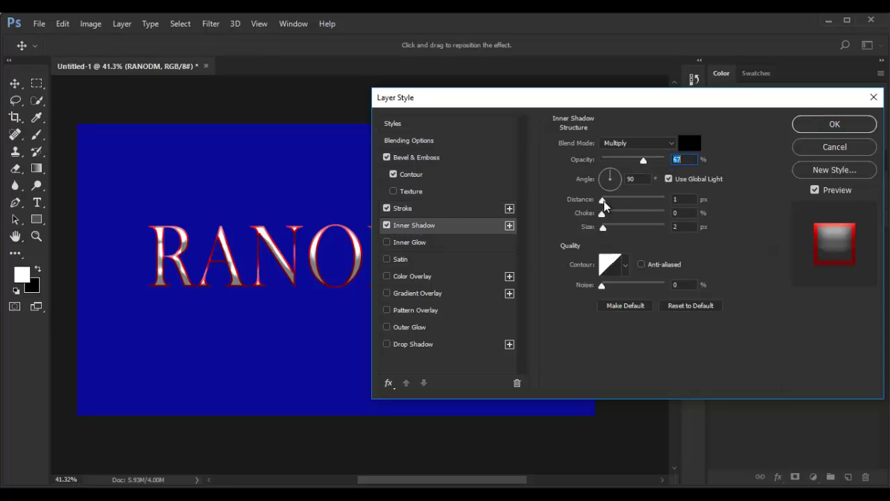
mouse_move(604, 200)
left_mouse_down()
mouse_move(625, 228)
mouse_move(612, 229)
left_mouse_up()
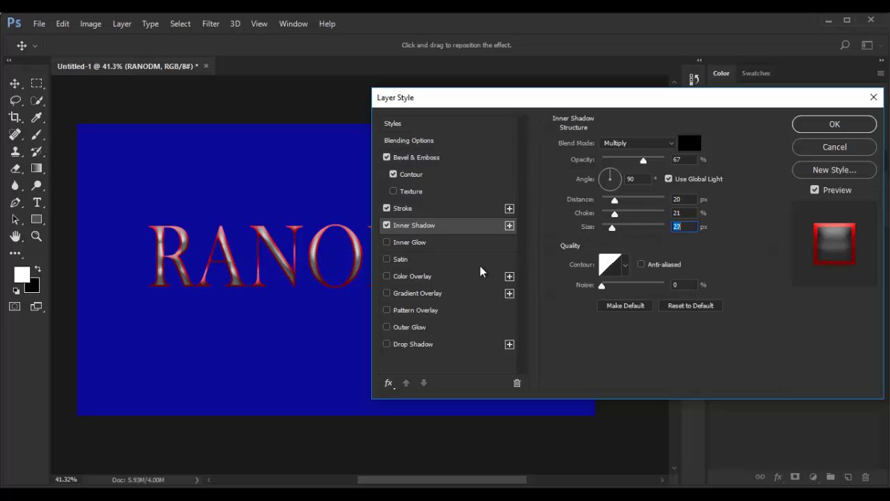
left_click(388, 242)
left_click(414, 243)
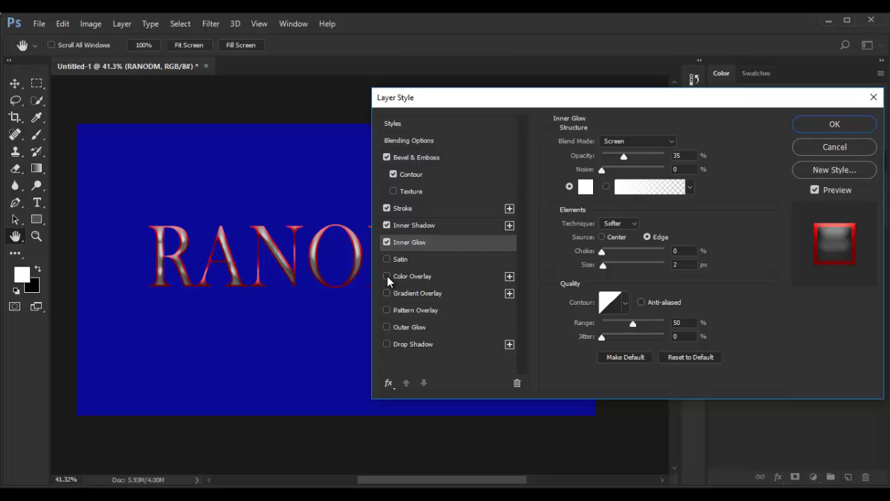
Step: Enable Color Overlay and give Inner Glow the Blue, Red, Yellow gradient, ~95% opacity and noise
left_click(386, 277)
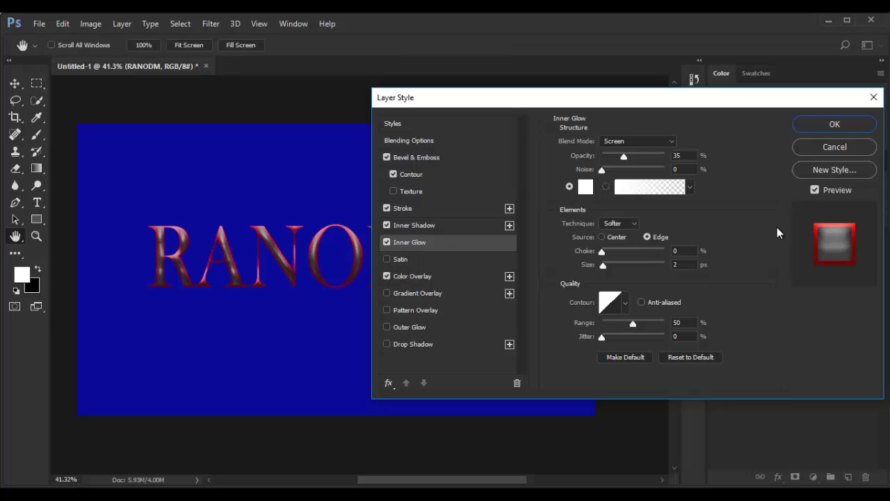
left_click(629, 190)
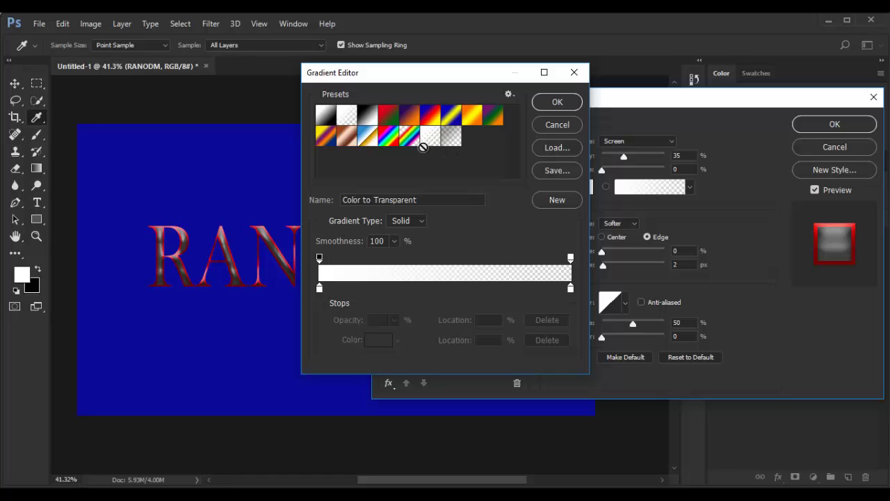
left_click(430, 117)
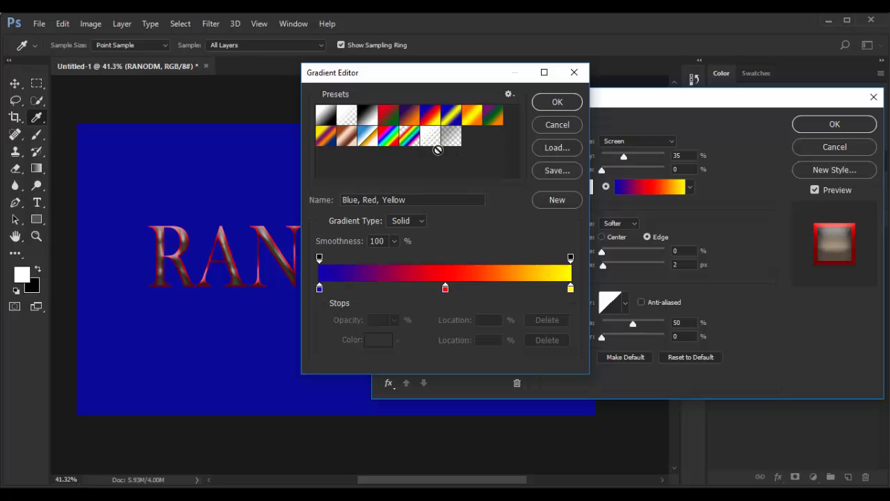
left_click(556, 101)
mouse_move(621, 152)
left_mouse_down()
mouse_move(668, 156)
mouse_move(654, 175)
left_mouse_up()
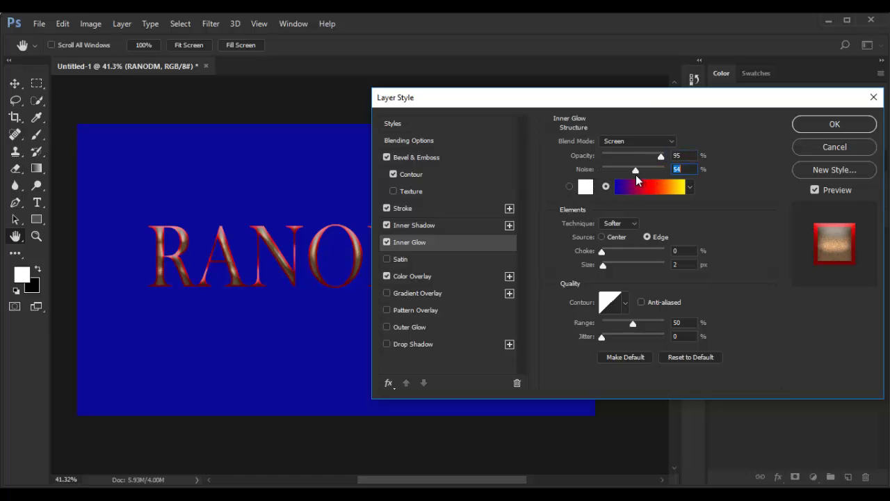
left_click_drag(629, 322, 640, 323)
Step: Add a Pattern Overlay using the concentric-squares pattern
left_click(419, 310)
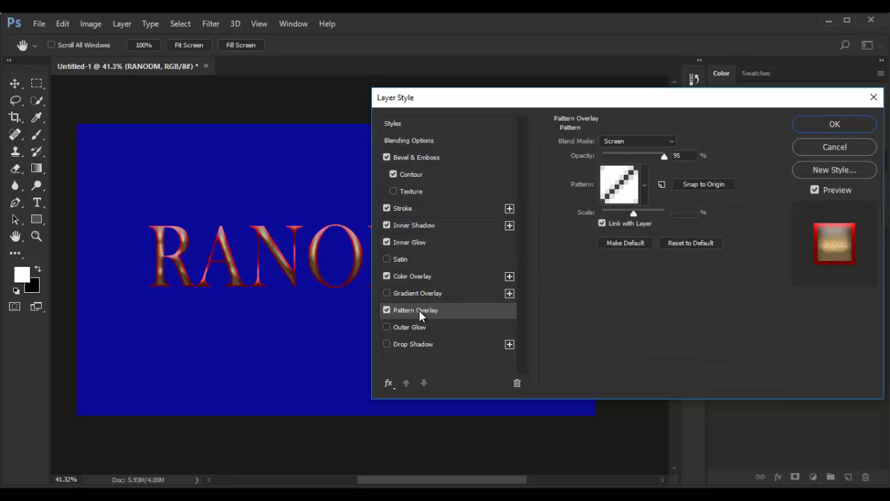
left_click(626, 187)
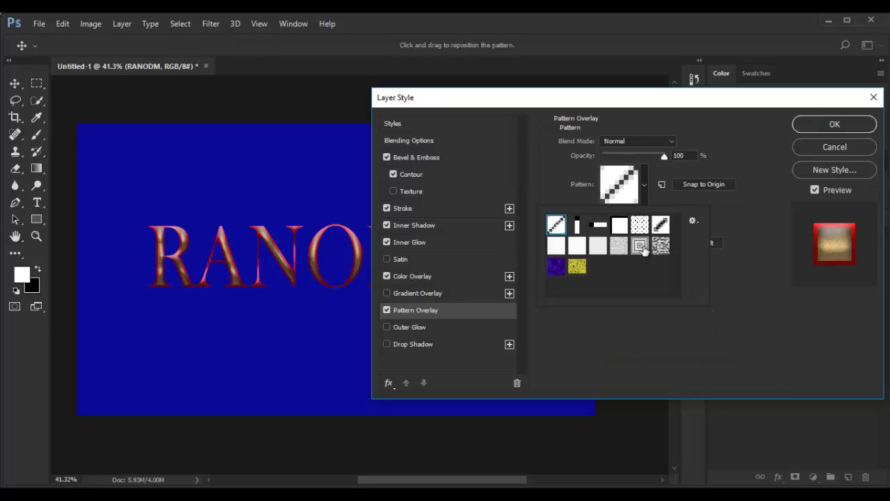
left_click(640, 245)
left_click(726, 208)
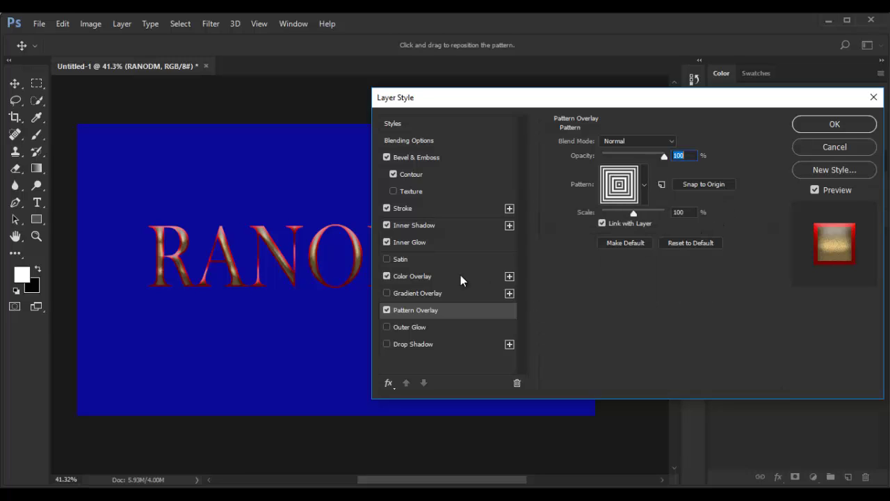
Step: Add a 100% opacity, 24 px Drop Shadow and apply all the effects
left_click(412, 344)
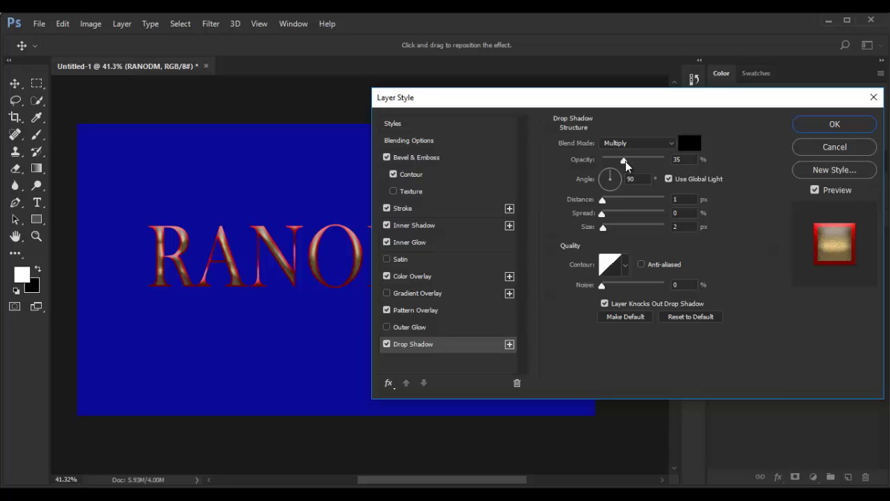
left_click_drag(625, 165, 668, 162)
mouse_move(604, 201)
left_mouse_down()
mouse_move(621, 216)
mouse_move(616, 231)
mouse_move(602, 230)
left_mouse_up()
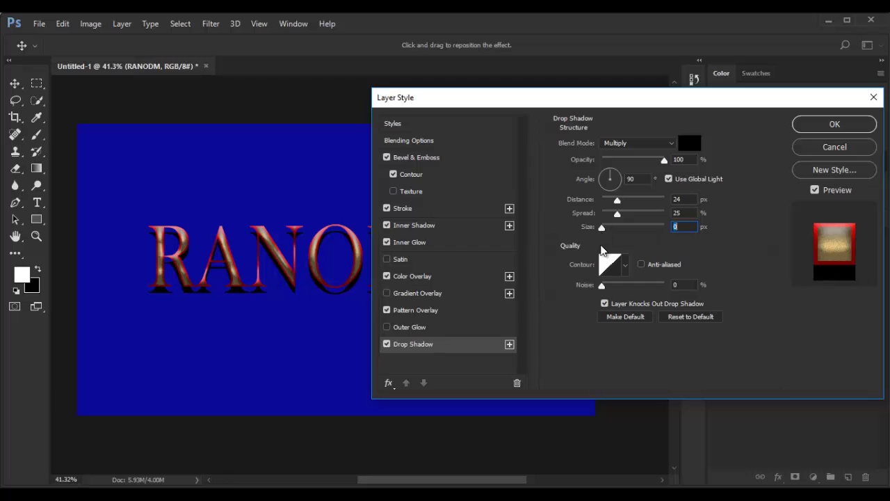
left_click_drag(602, 285, 607, 285)
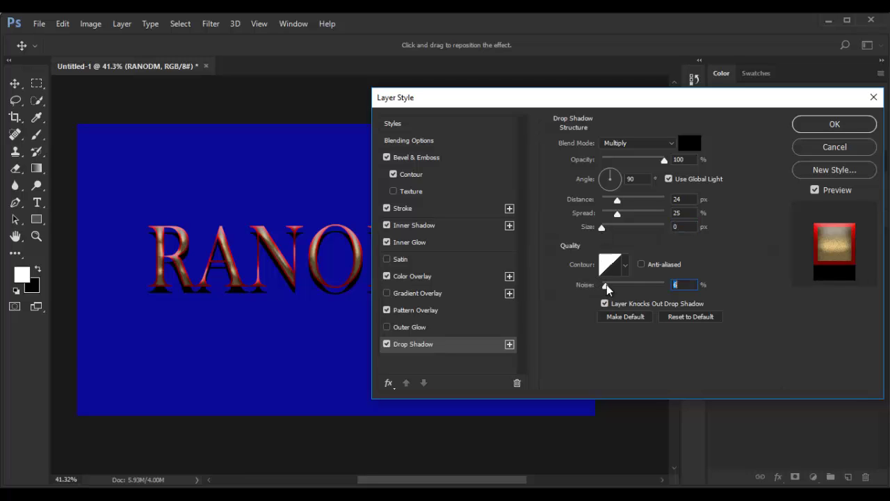
left_click(806, 125)
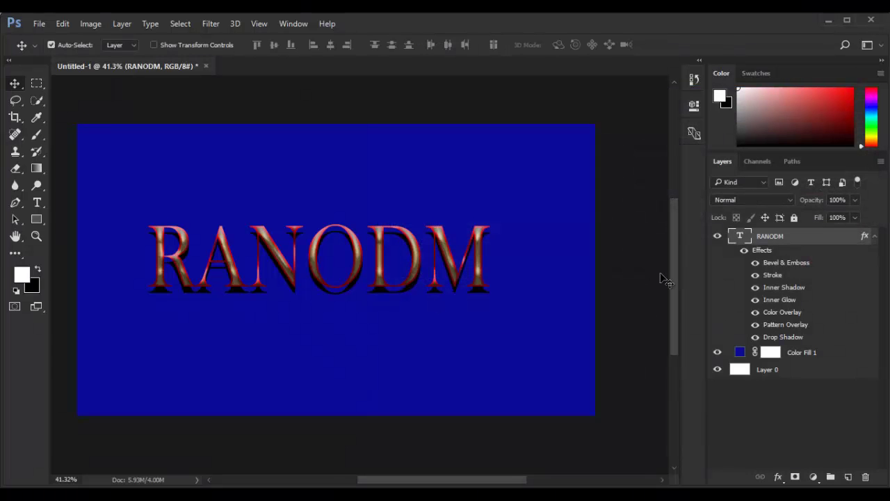
Step: Check the layer effects list, then nudge the RANODM text slightly right
left_click(778, 478)
left_click(737, 426)
left_click(778, 478)
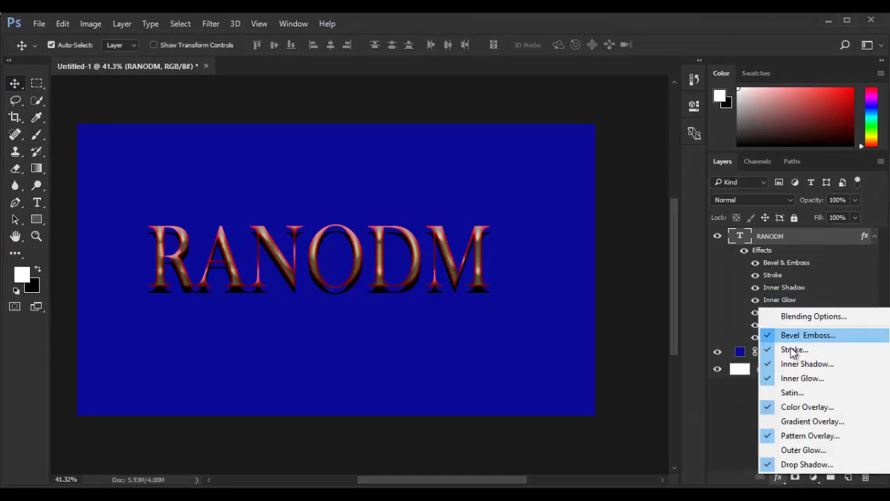
left_click(724, 424)
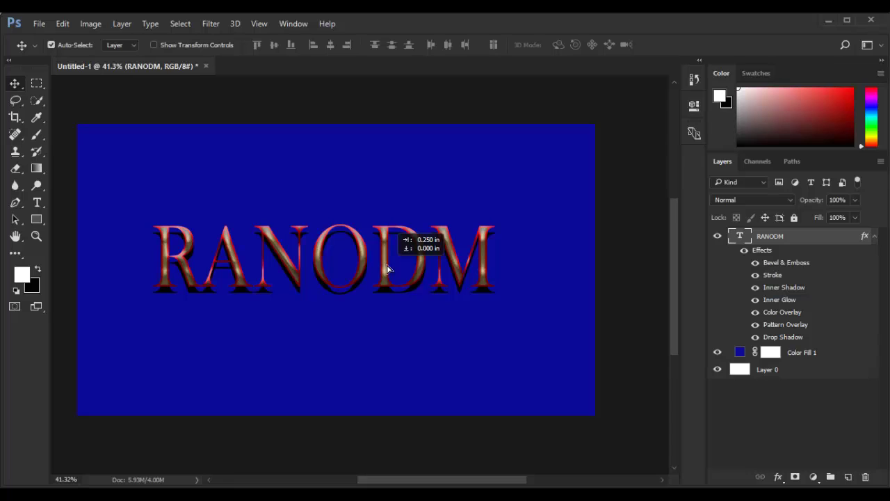
left_click_drag(387, 269, 387, 269)
Step: Toggle all RANODM effects off and on, then hide each effect individually
left_click(744, 251)
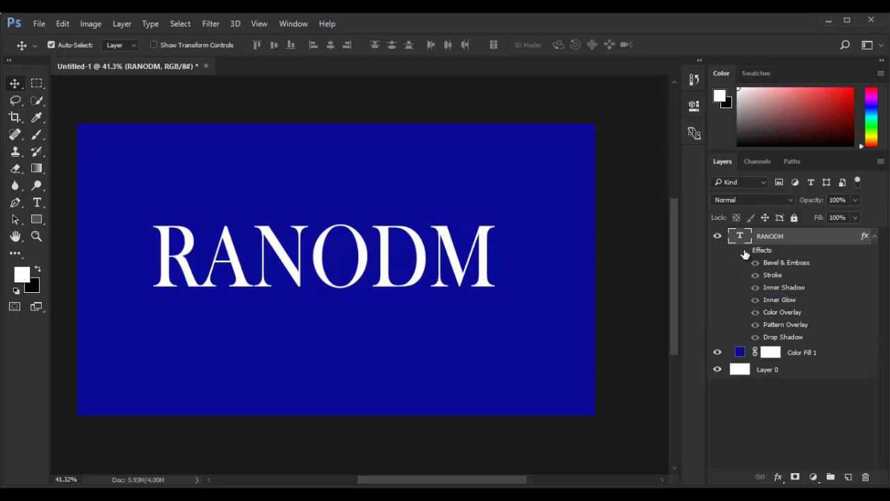
left_click(744, 251)
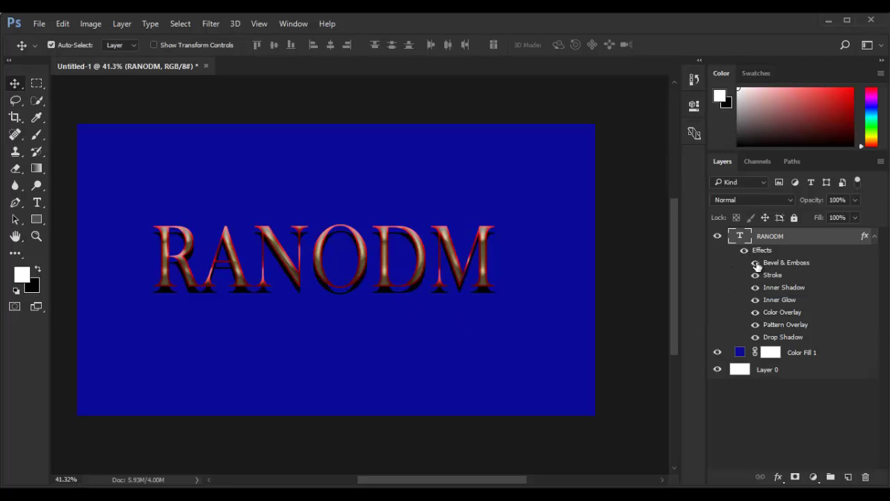
left_click(755, 262)
left_click(756, 275)
left_click(756, 299)
left_click(755, 288)
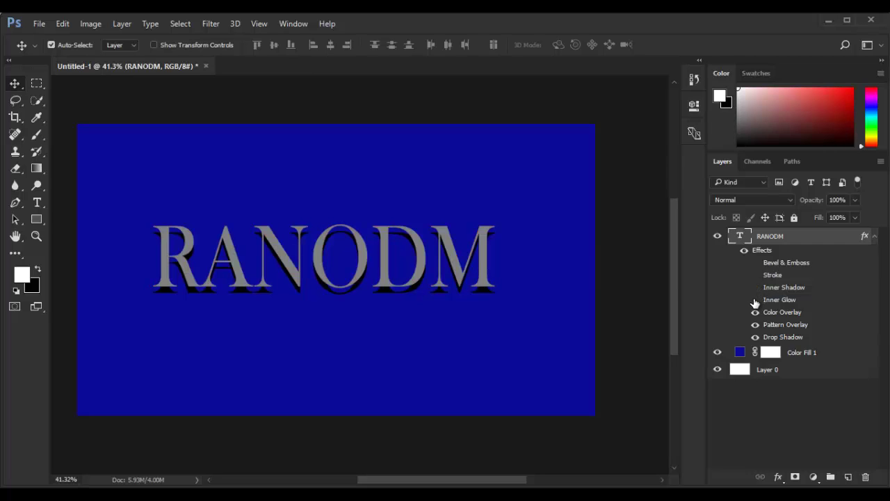
left_click(756, 300)
left_click(755, 312)
left_click(755, 325)
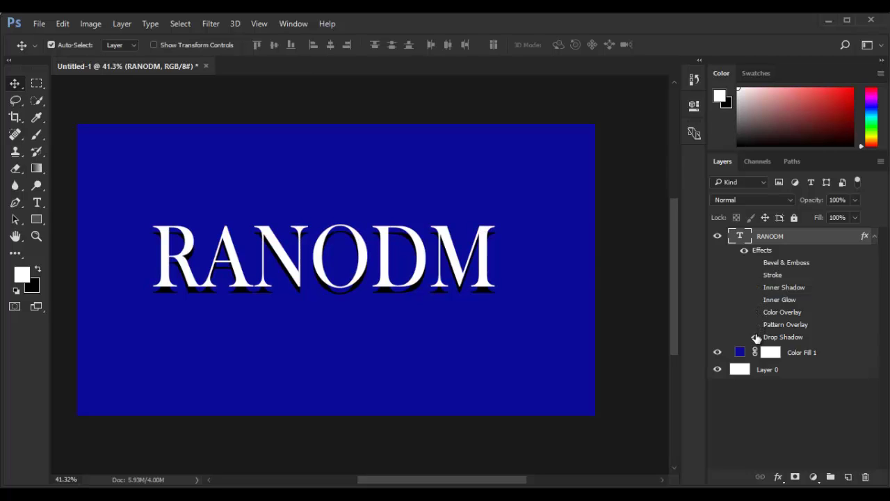
left_click(756, 336)
Step: Turn every effect back on: bevel, stroke, inner shadow, inner glow, overlays and drop shadow
left_click(756, 263)
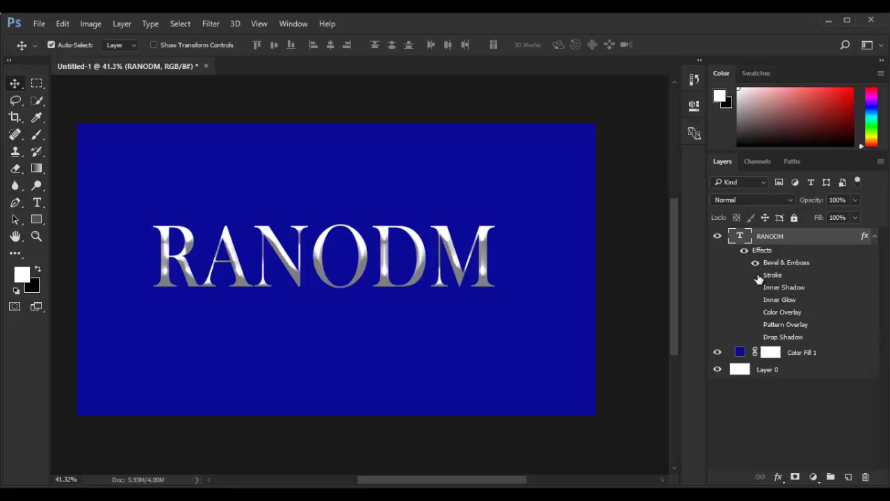
left_click(756, 276)
left_click(756, 287)
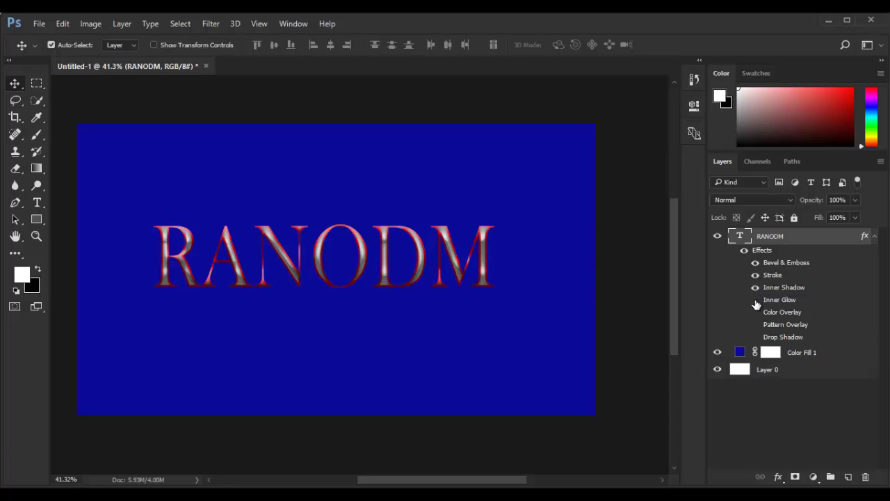
left_click(756, 300)
left_click(755, 312)
left_click(755, 324)
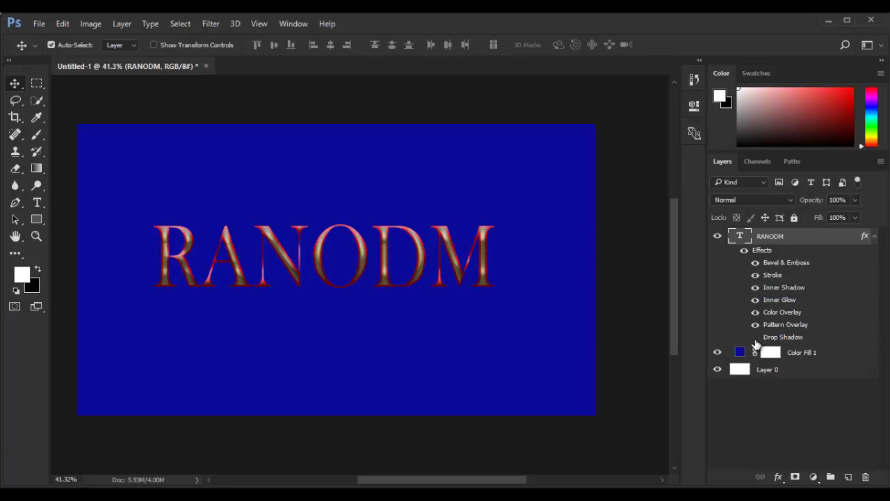
left_click(756, 337)
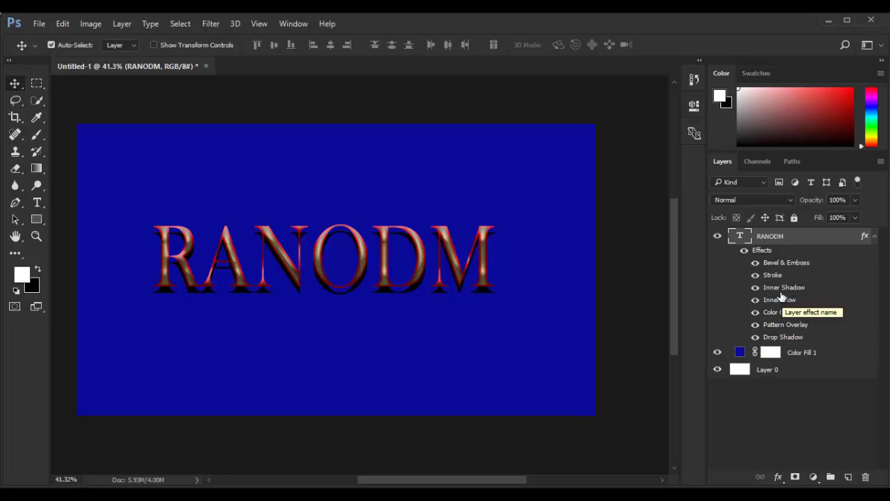
left_click(744, 201)
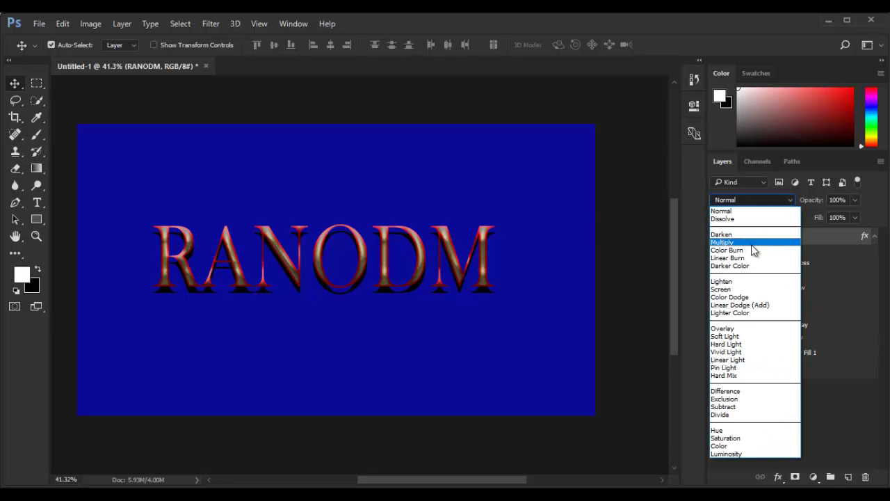
left_click(825, 410)
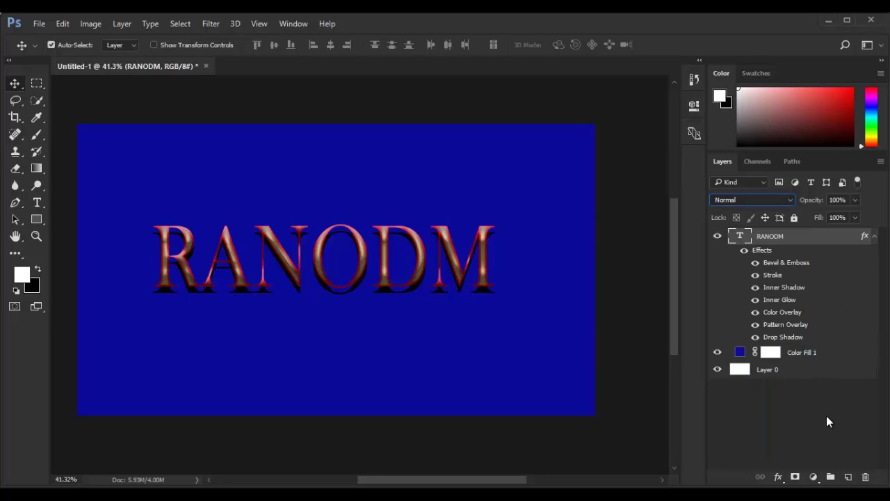
left_click(762, 196)
left_click(762, 198)
left_click(798, 397)
left_click(791, 236)
left_click(855, 200)
left_click_drag(807, 218, 807, 217)
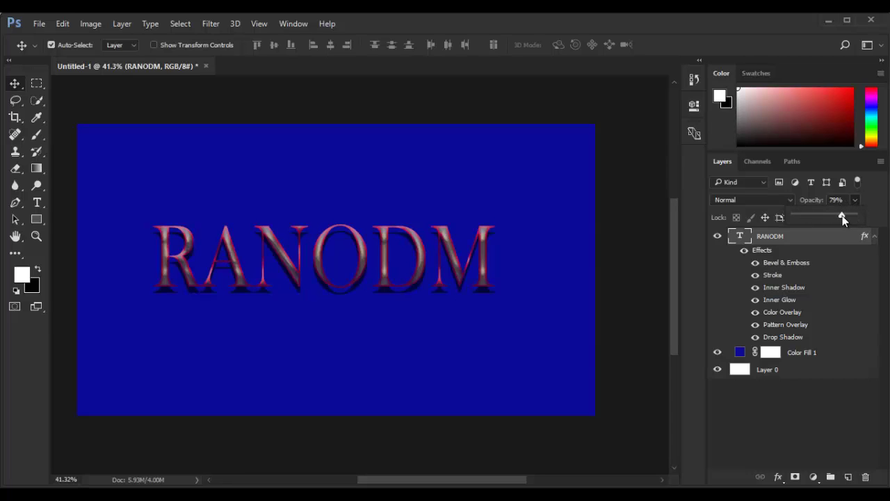
left_click_drag(849, 215, 865, 215)
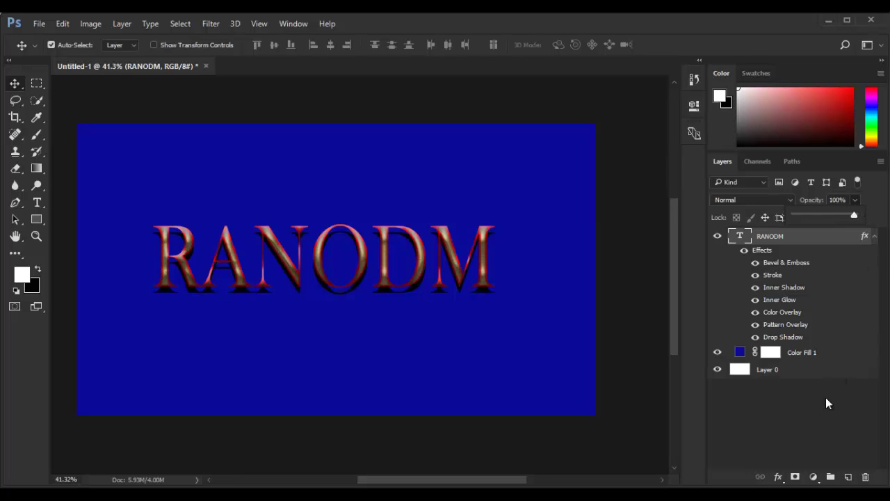
left_click(795, 452)
left_click(746, 240)
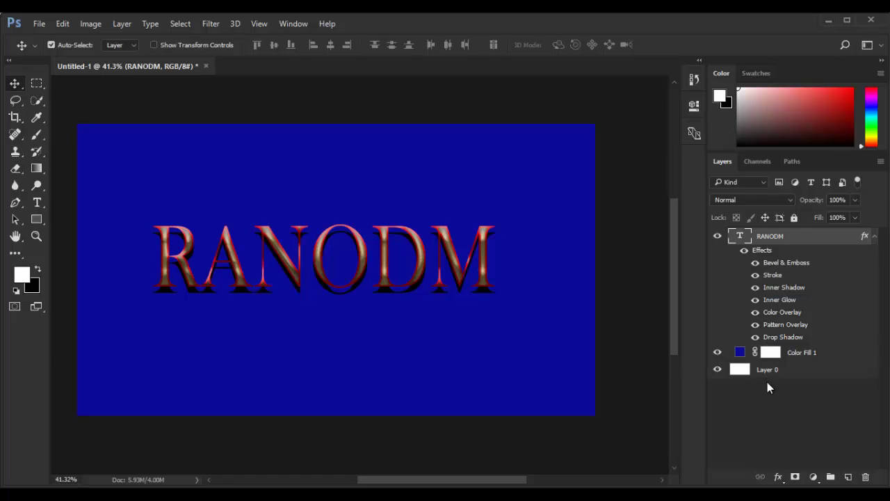
Step: Delete the Color Fill 1 layer mask
left_click(772, 353)
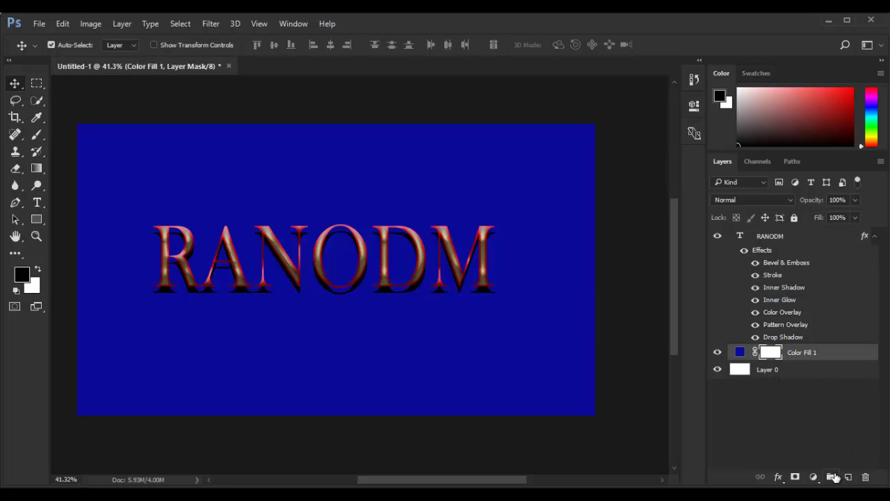
left_click(795, 451)
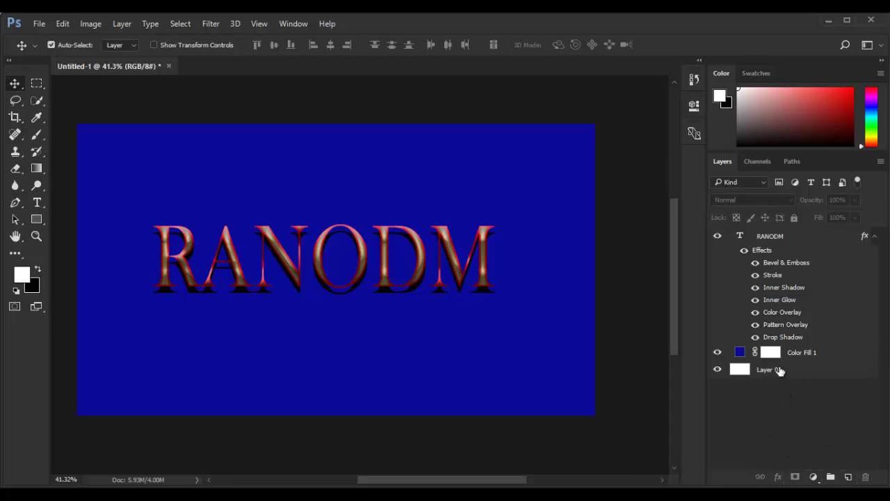
mouse_move(776, 352)
left_mouse_down()
mouse_move(799, 354)
mouse_move(868, 482)
left_mouse_up()
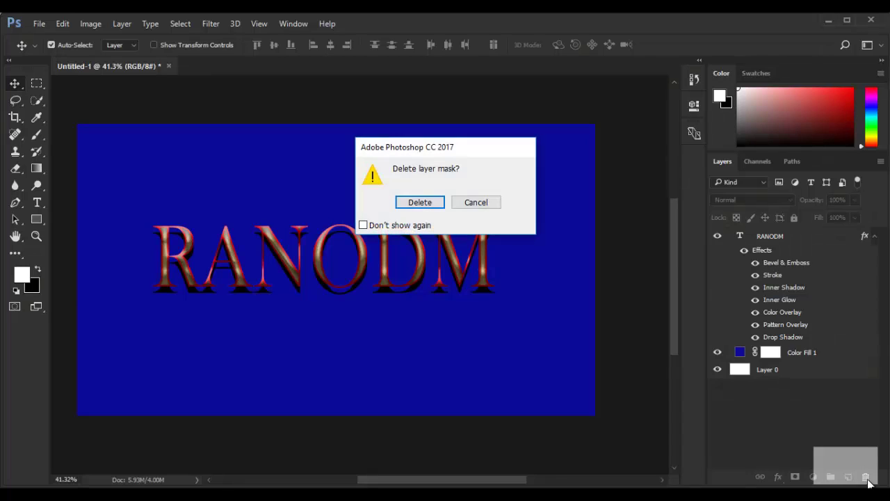
left_click(420, 202)
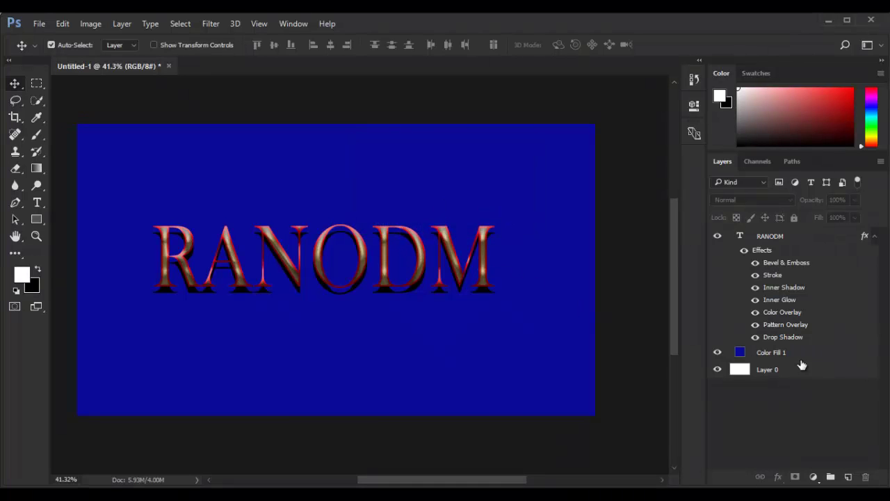
Step: Delete the white background Layer 0 and reselect the RANODM text layer
mouse_move(758, 357)
left_mouse_down()
mouse_move(808, 360)
mouse_move(865, 477)
left_mouse_up()
left_click_drag(762, 356, 865, 477)
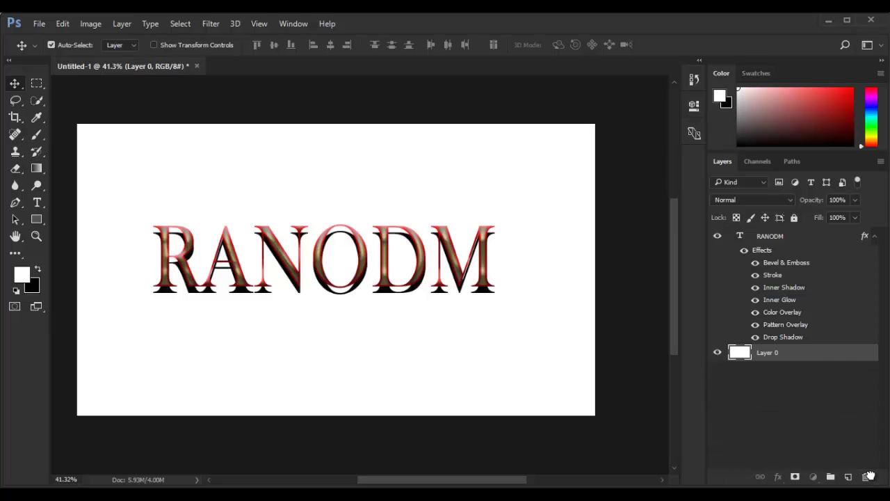
left_click_drag(780, 249, 835, 423)
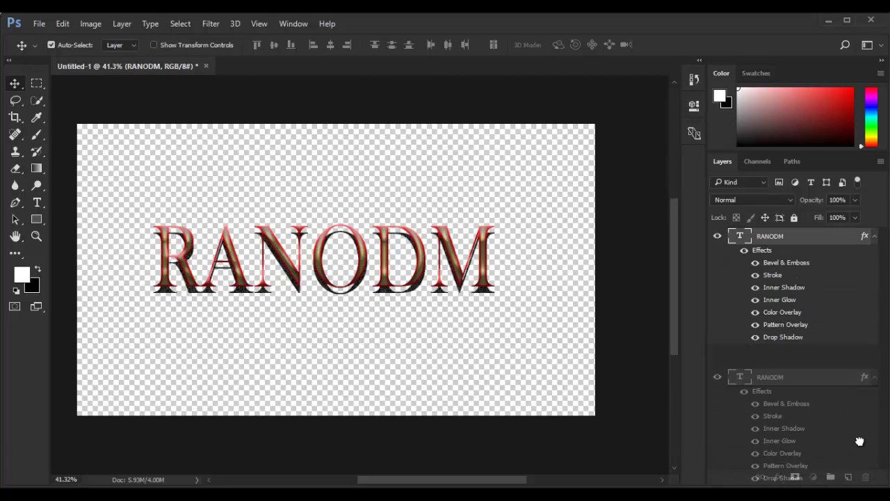
left_click(835, 423)
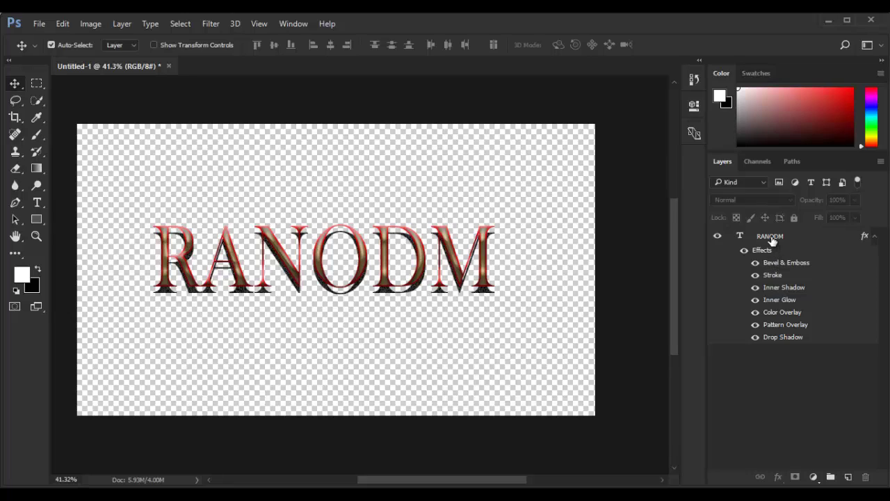
left_click(772, 238)
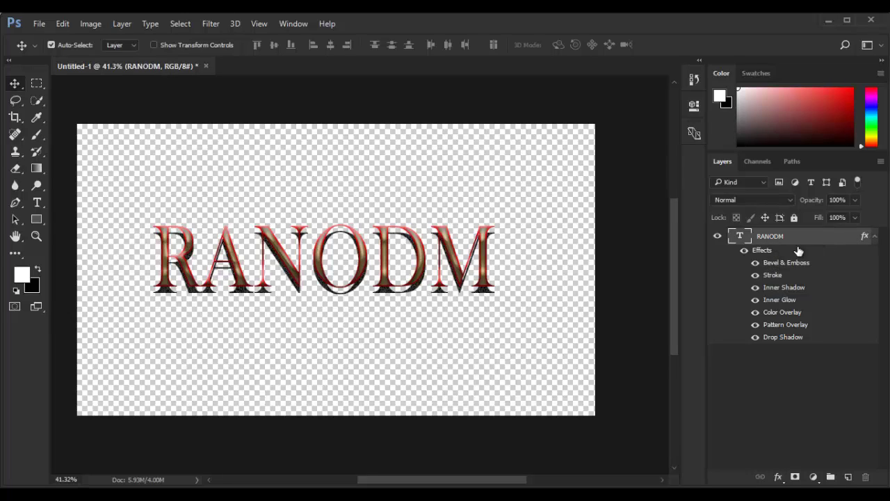
Step: Add an empty Layer 1 and delete the RANODM text layer with its effects
left_click(849, 477)
left_click(825, 399)
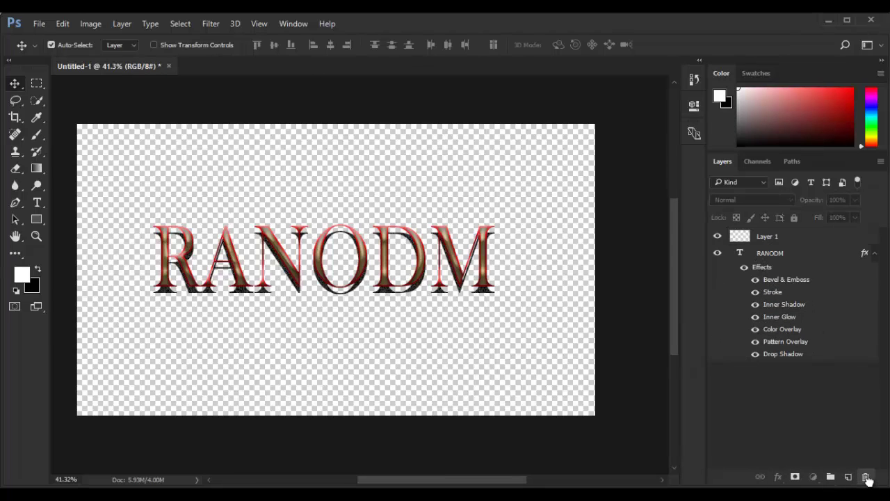
left_click_drag(757, 256, 865, 477)
left_click(824, 416)
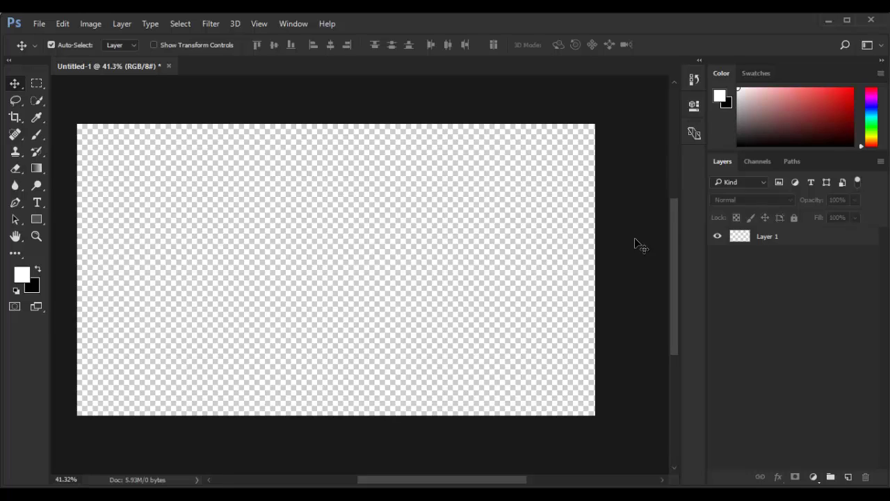
Step: Fill Layer 1 with white, then toggle the layer filter and its visibility to check
left_click(769, 240)
key("alt+BackSpace")
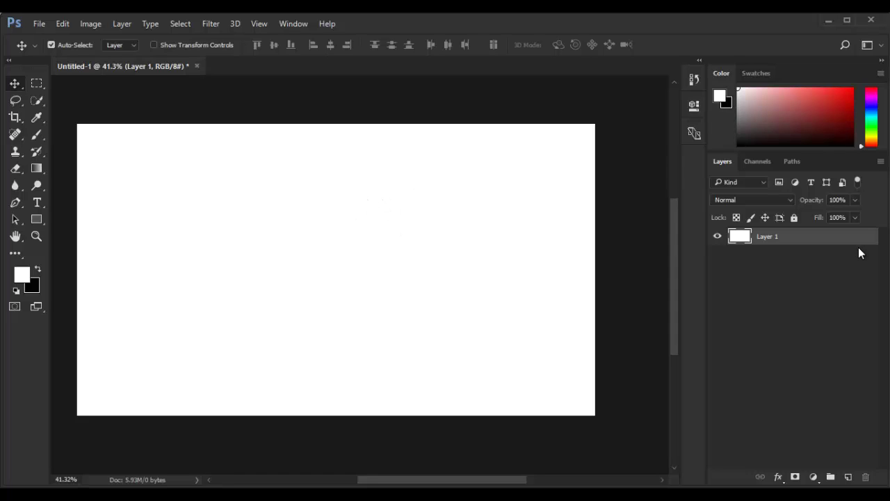
left_click(780, 182)
left_click(794, 183)
left_click(794, 183)
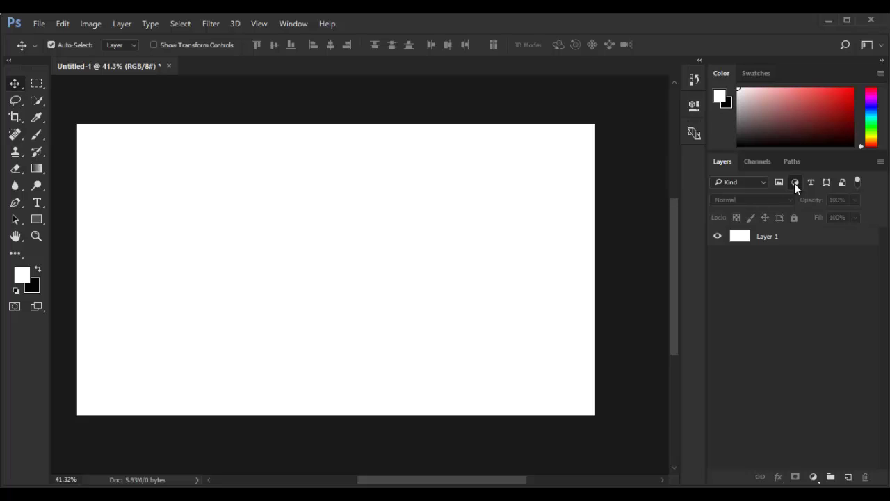
left_click(794, 183)
left_click(796, 183)
left_click(719, 237)
left_click(719, 237)
left_click(719, 237)
left_click(718, 237)
Step: Minimize Photoshop and browse the krishna sir project's images folder, then close it
left_click(829, 21)
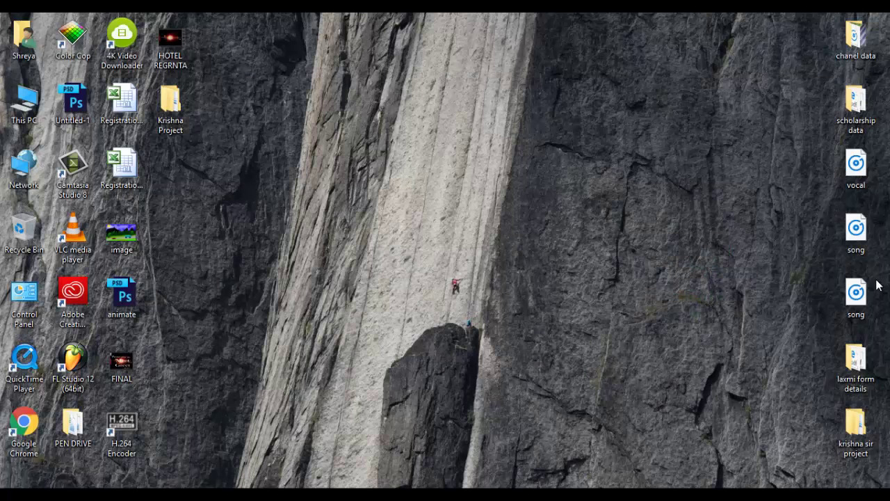
double_click(860, 450)
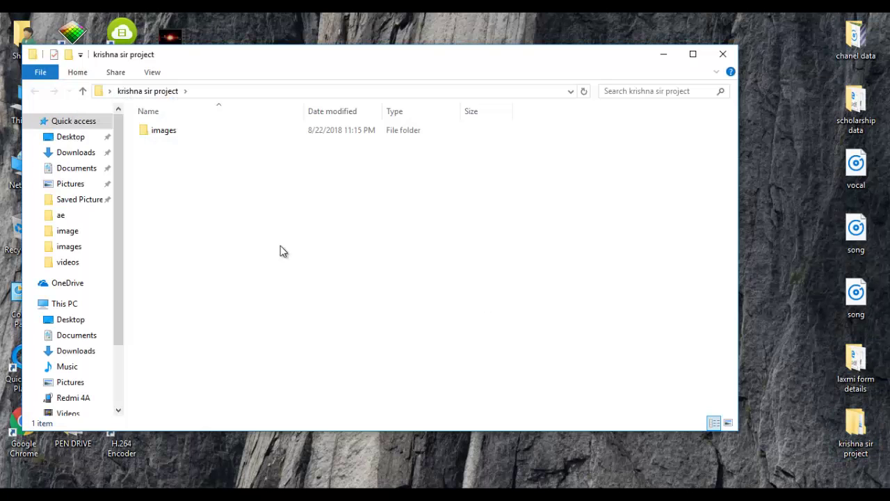
double_click(194, 134)
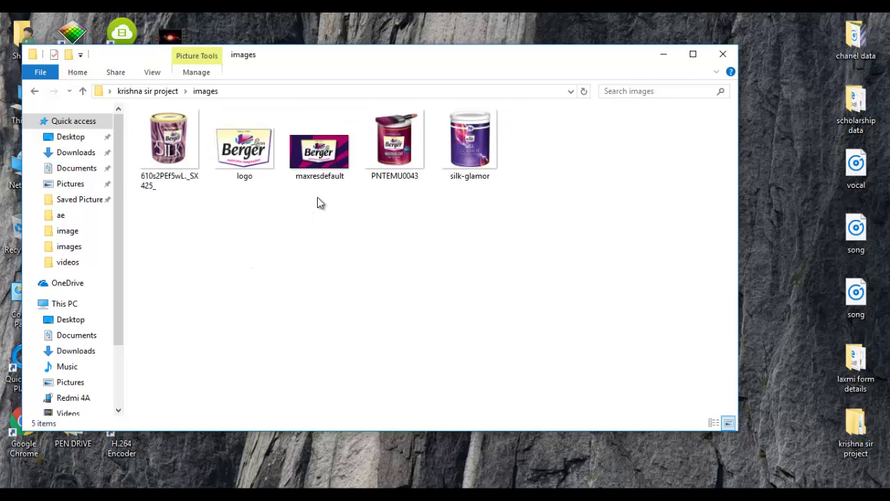
left_click(722, 54)
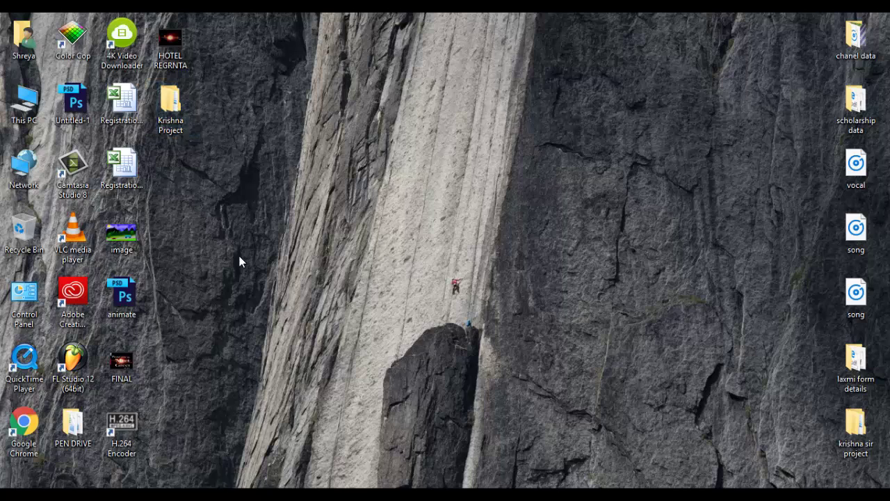
Step: Drag the blue house-blueprint image from Krishna Project > image onto the Photoshop canvas
double_click(171, 105)
double_click(190, 135)
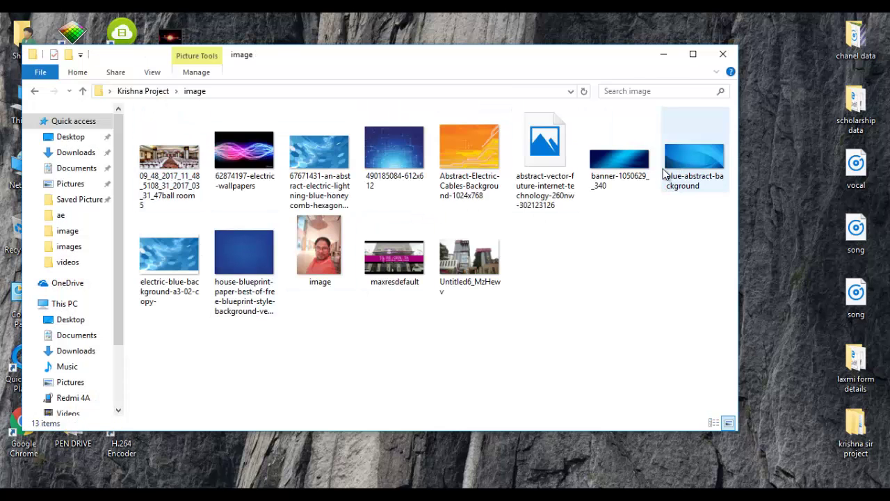
left_click_drag(332, 334, 264, 268)
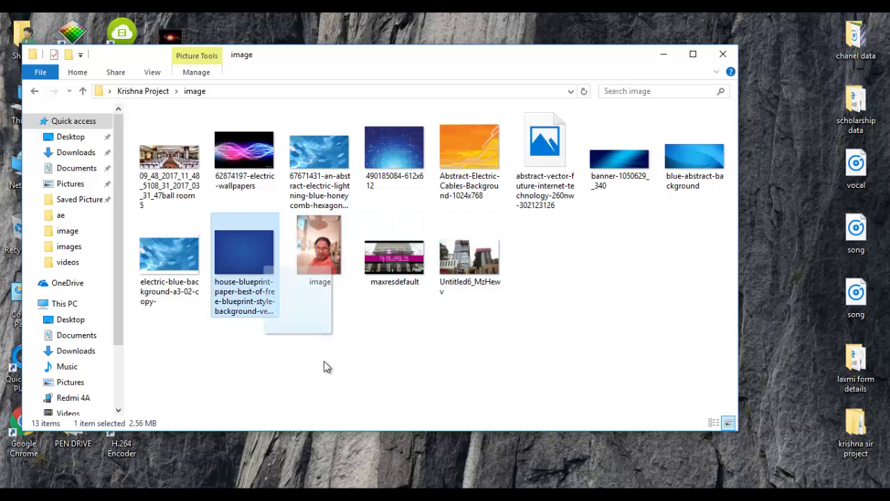
mouse_move(327, 367)
left_mouse_down()
mouse_move(428, 445)
mouse_move(328, 252)
mouse_move(496, 342)
left_mouse_up()
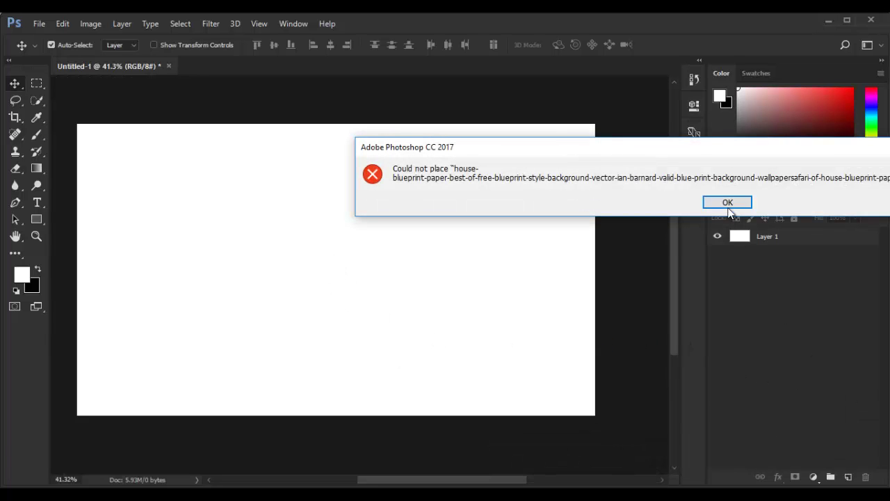
Step: Dismiss the placement error, then place banner-1050629_340 and enlarge it to half the canvas width
left_click(727, 202)
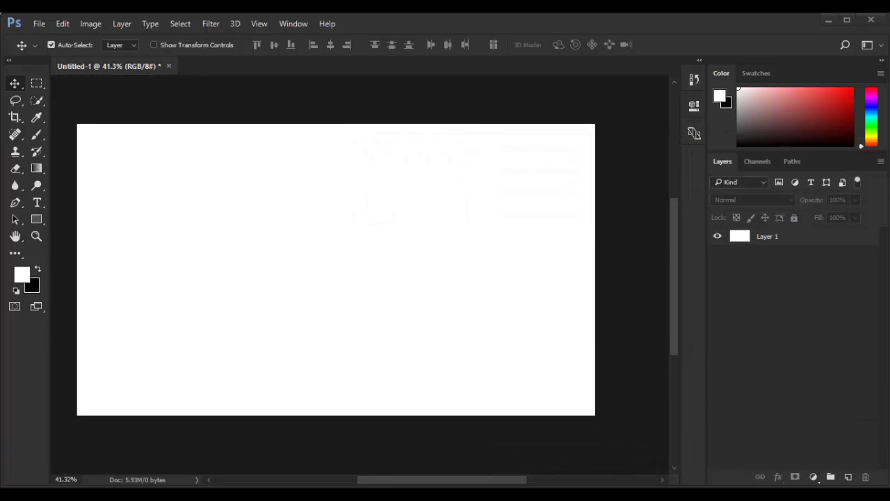
key("alt+Tab")
mouse_move(619, 160)
left_mouse_down()
mouse_move(643, 215)
mouse_move(332, 275)
left_mouse_up()
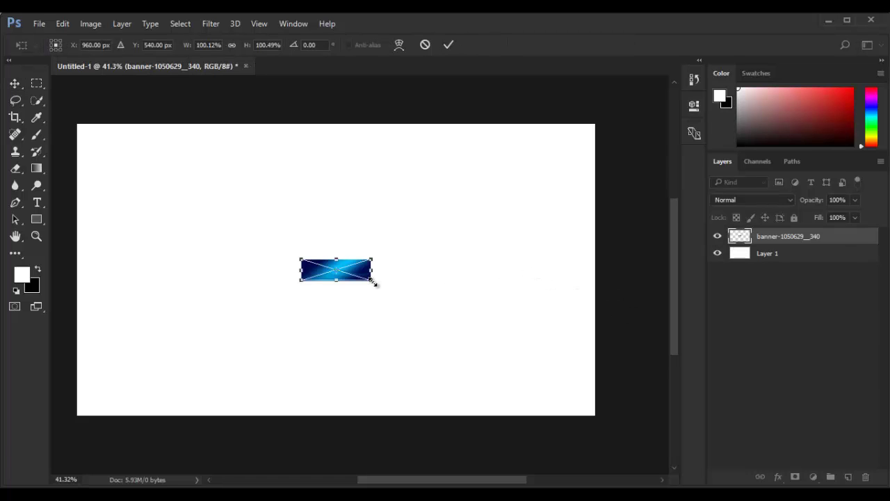
mouse_move(372, 280)
left_mouse_down()
mouse_move(496, 345)
mouse_move(398, 276)
left_mouse_up()
key("Return")
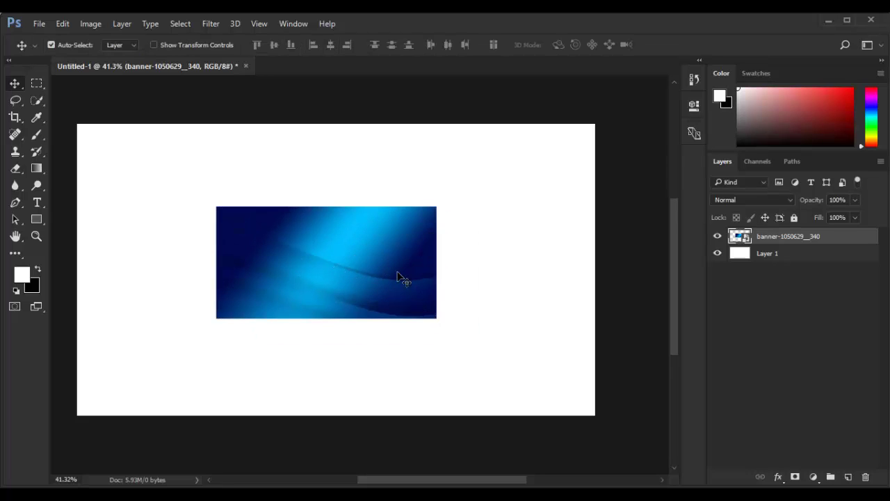
Step: Open the banner smart object's contents and type DEEP on the banner's left side
double_click(747, 240)
left_click(496, 219)
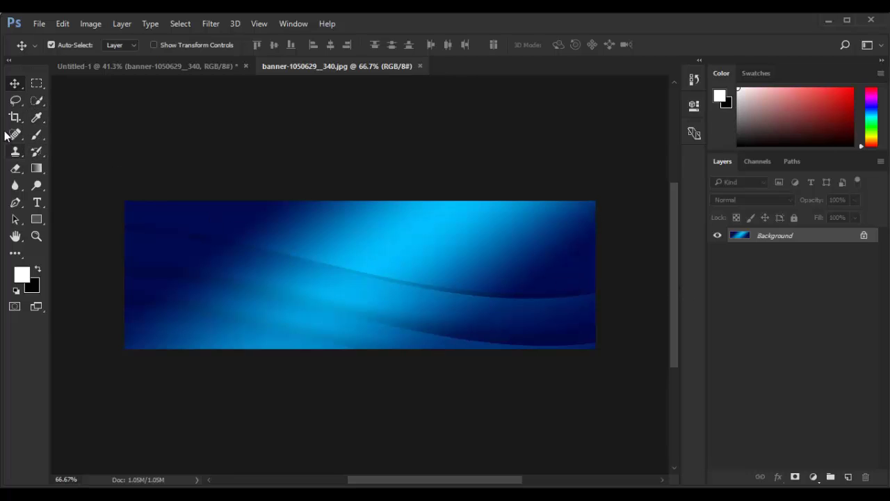
left_click(38, 201)
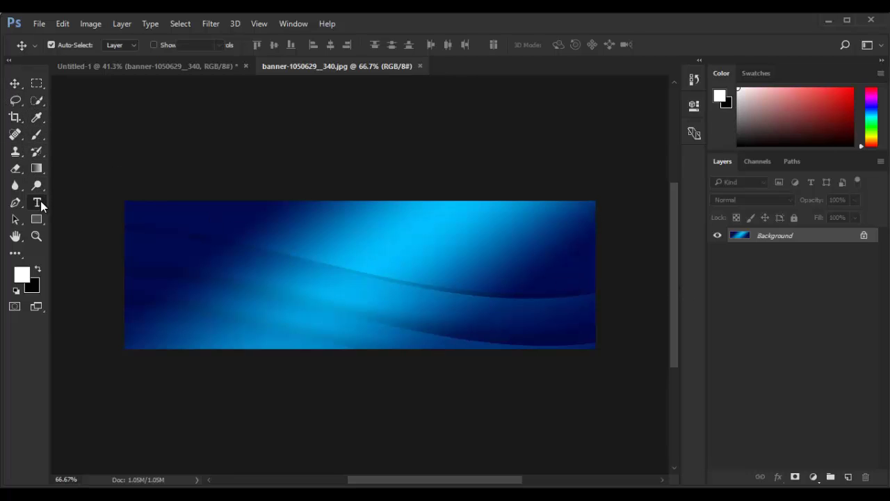
left_click(242, 259)
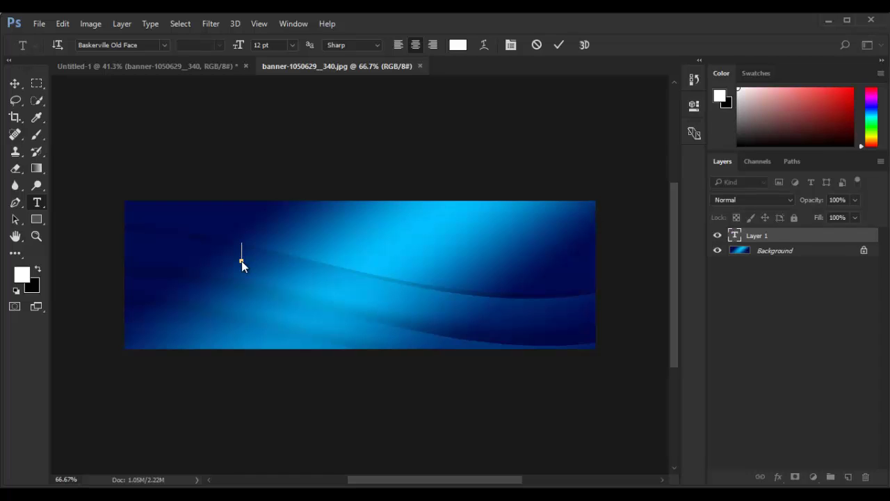
type("DEP")
key("BackSpace")
type("EP")
Step: Move DEEP toward the banner's centre and close the contents document
left_click(15, 83)
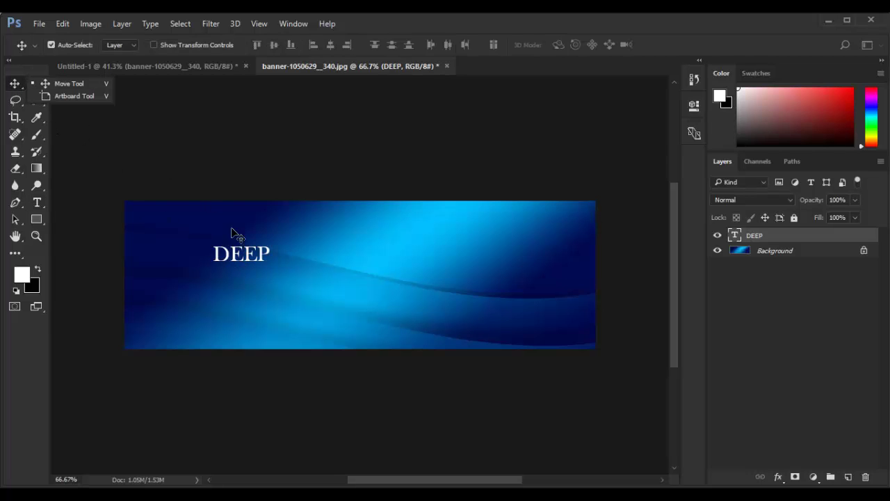
mouse_move(251, 268)
left_mouse_down()
mouse_move(306, 282)
mouse_move(315, 271)
left_mouse_up()
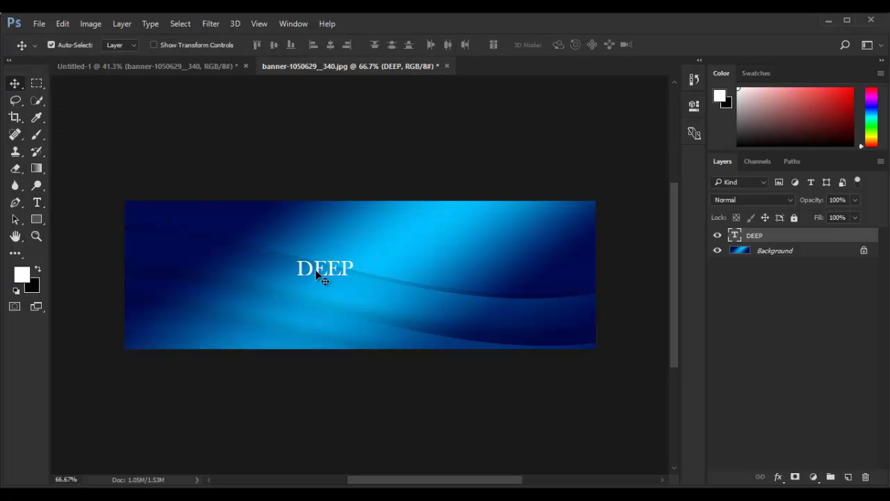
left_click(139, 66)
left_click_drag(423, 284, 369, 73)
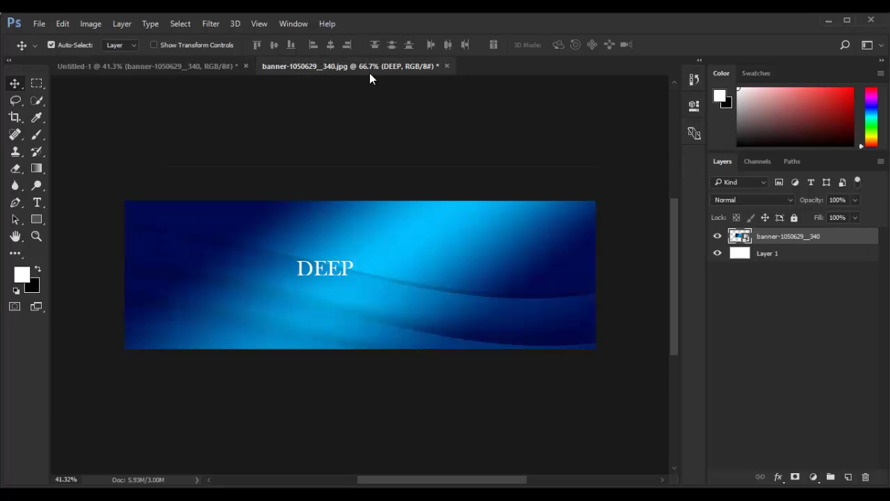
left_click(447, 66)
Step: Save the banner contents in Photoshop format and deselect the banner layer on Untitled-1
left_click(417, 202)
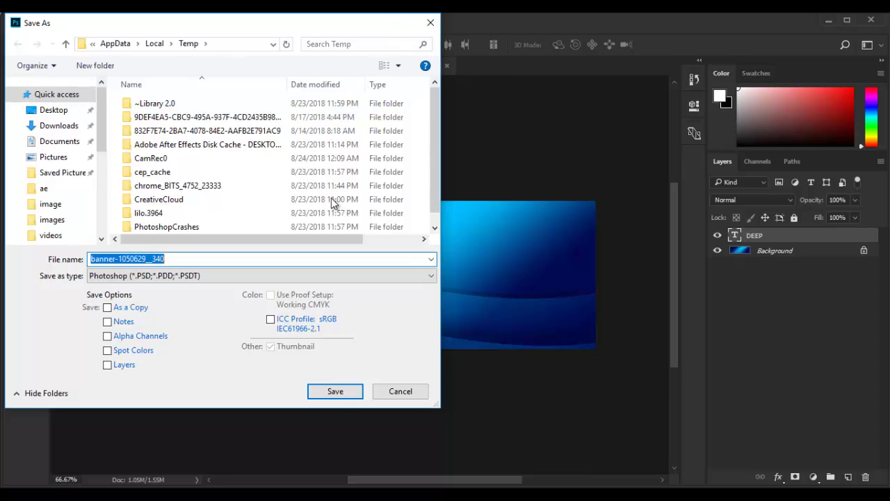
left_click(338, 390)
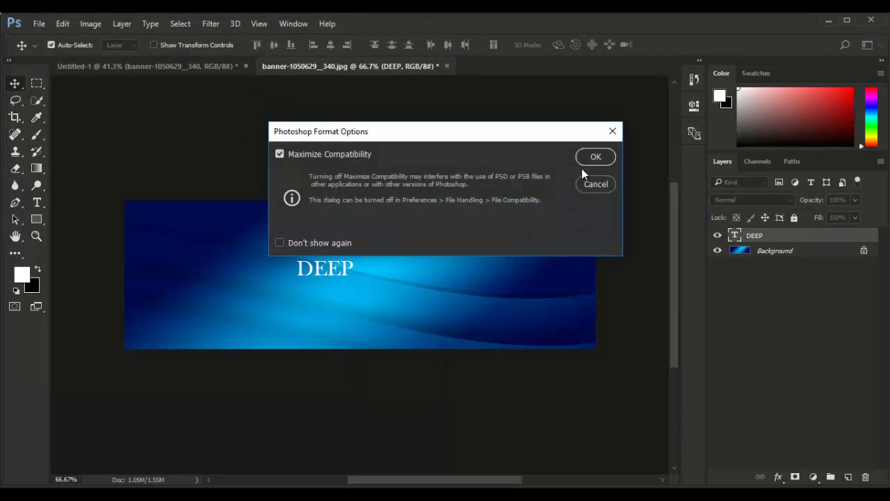
left_click(596, 157)
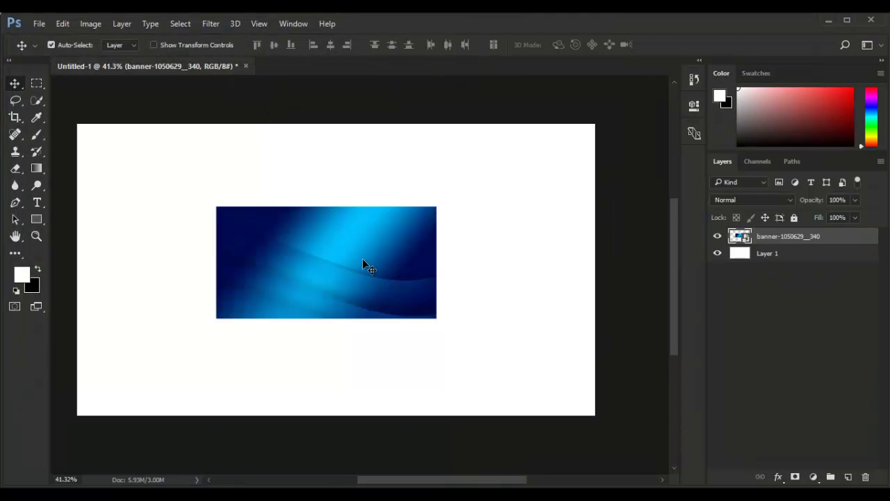
left_click(750, 304)
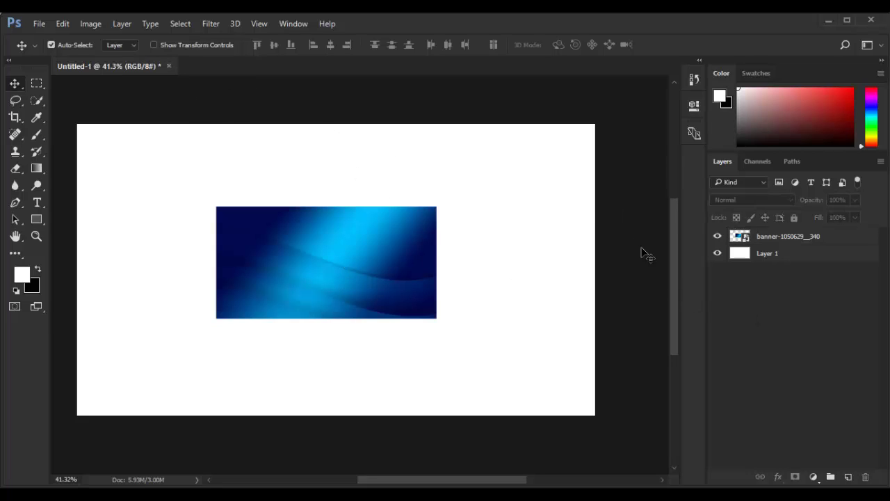
right_click(763, 238)
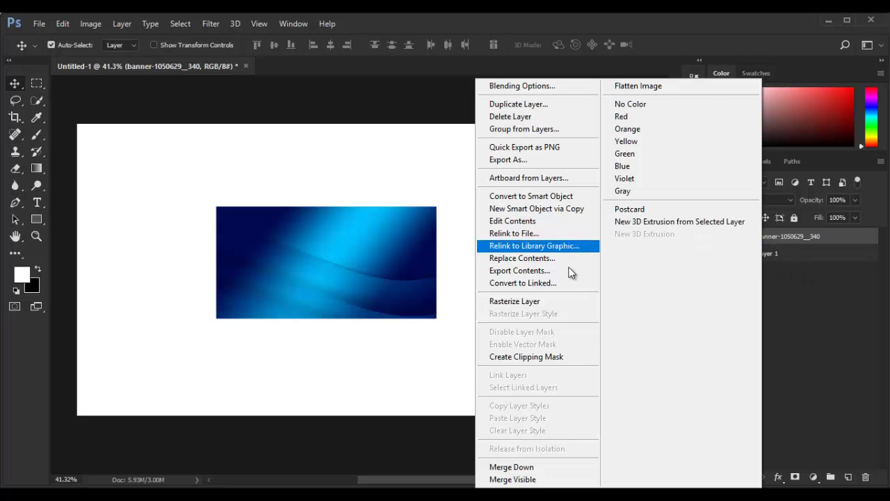
left_click(556, 303)
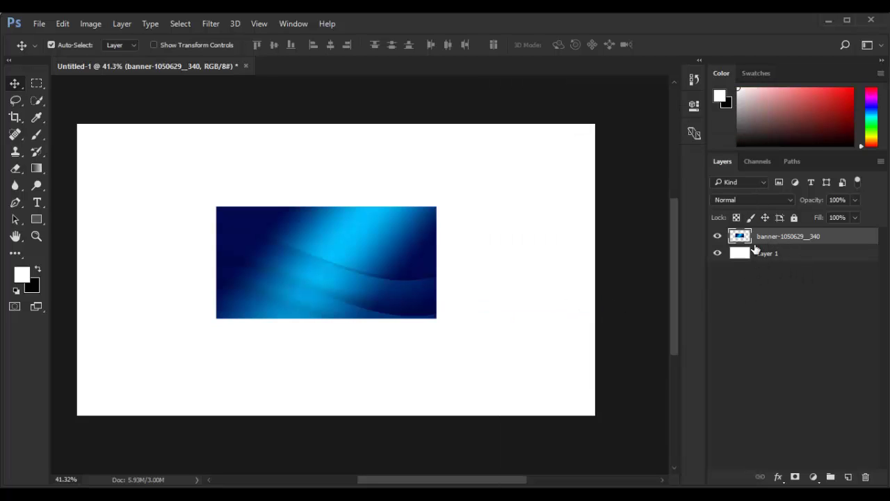
right_click(750, 237)
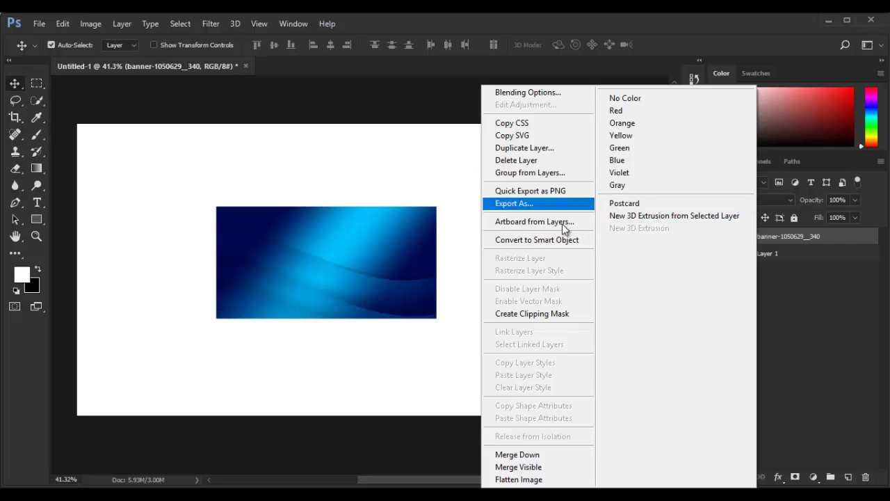
left_click(549, 239)
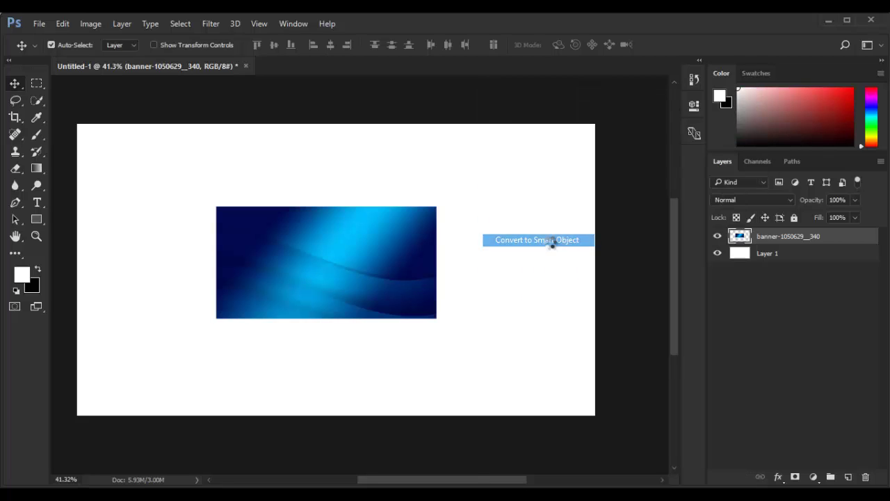
right_click(765, 237)
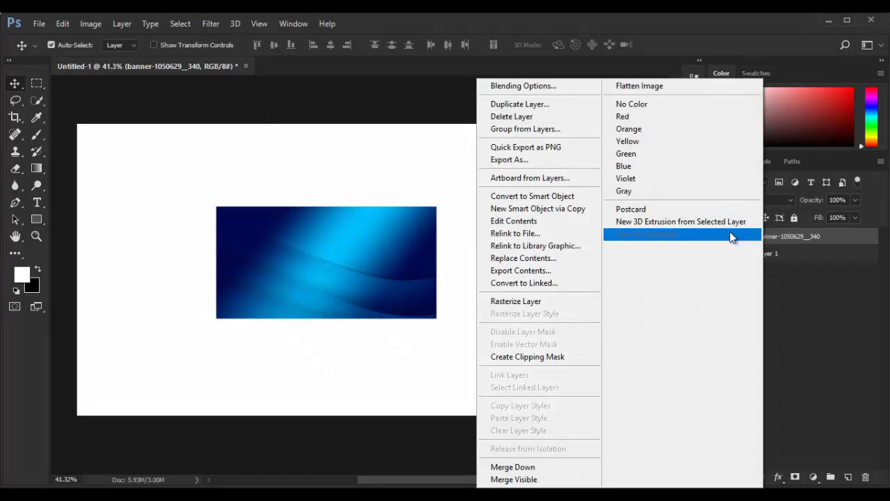
left_click(565, 302)
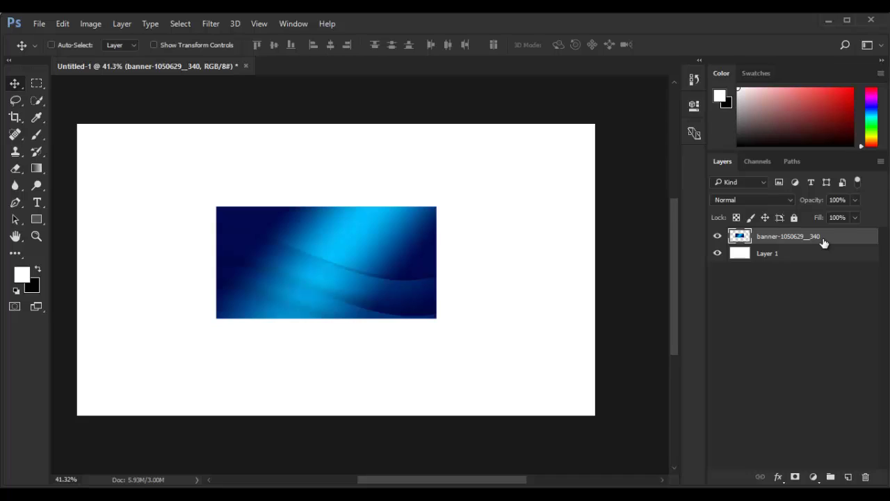
Step: Duplicate the banner layer, then shrink the original to a tiny speck near the centre
key("ctrl+j")
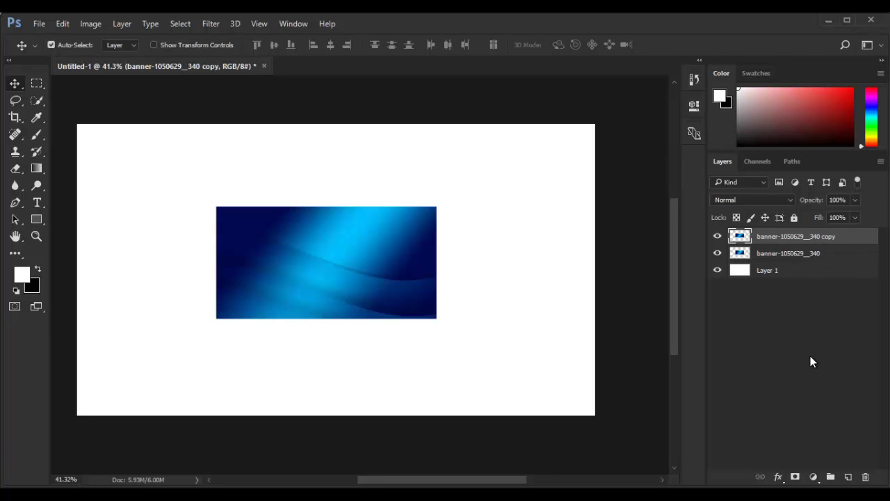
left_click(810, 355)
left_click(794, 259)
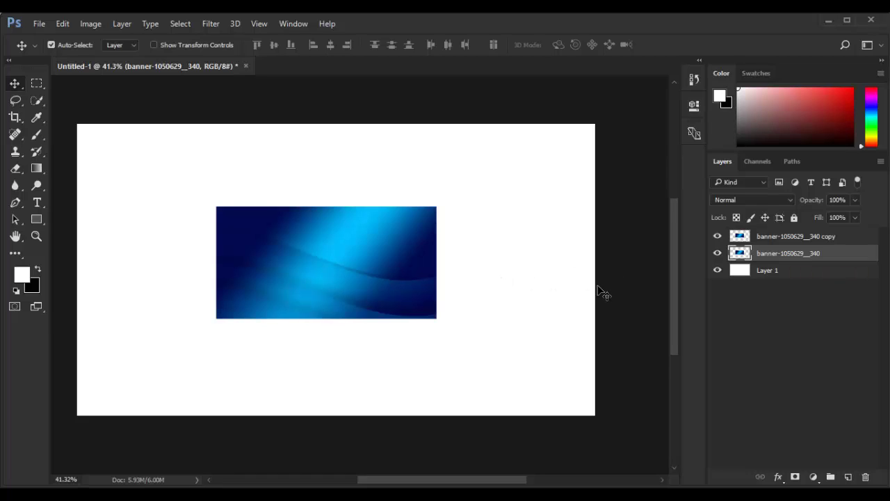
key("ctrl+t")
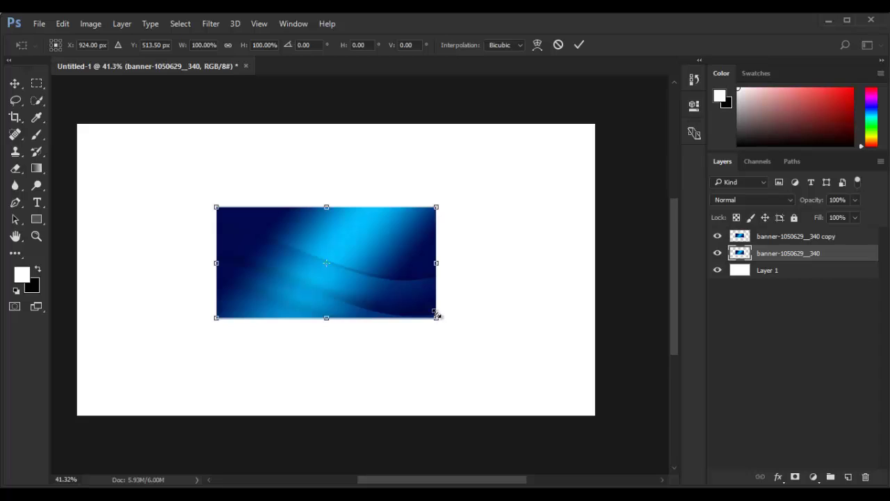
mouse_move(437, 315)
left_mouse_down()
mouse_move(360, 268)
mouse_move(327, 262)
left_mouse_up()
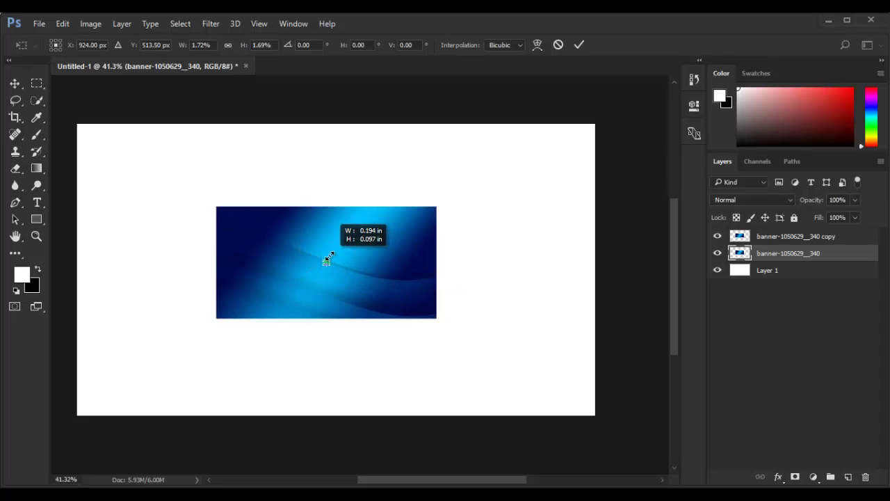
key("Return")
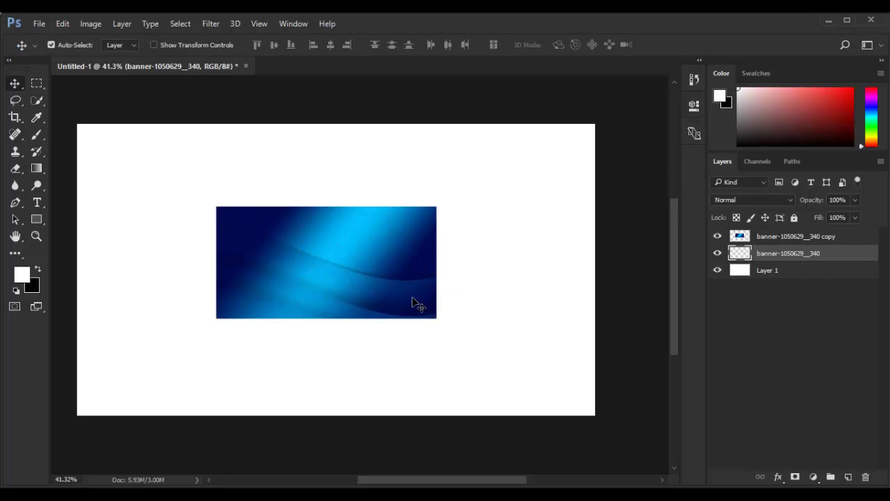
Step: Hide the banner copy and enlarge the tiny original back to full size
left_click(717, 237)
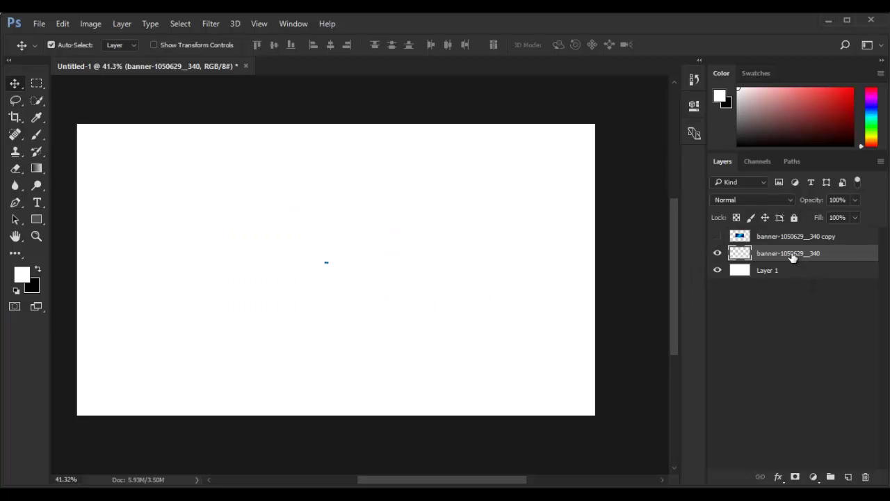
key("ctrl")
key("ctrl+t")
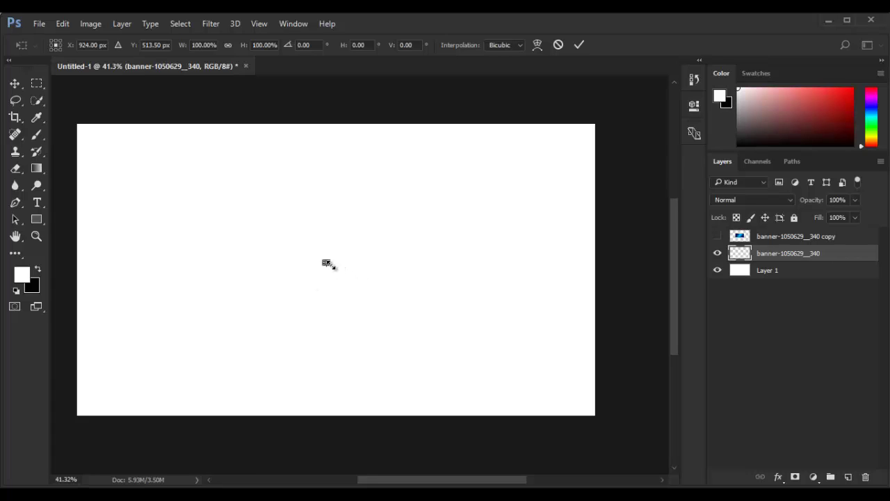
left_click_drag(329, 264, 473, 338)
key("Return")
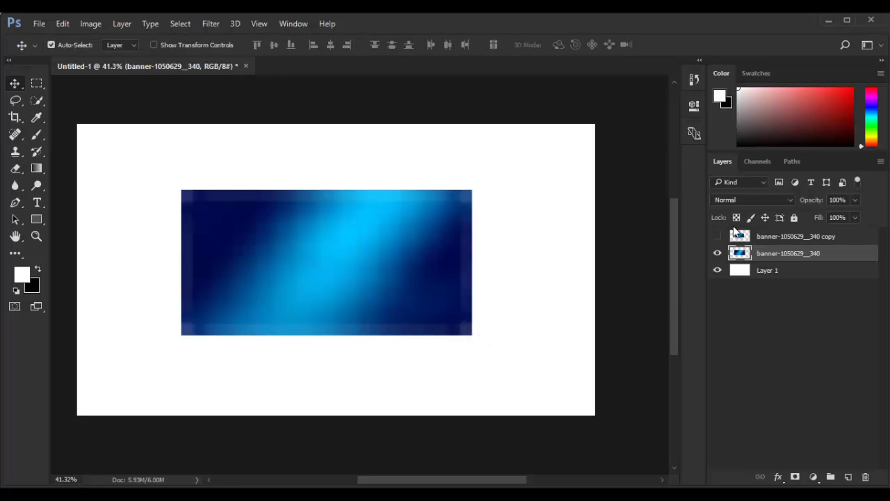
Step: Delete the blurred banner layer and make the sharp banner copy visible and selected
left_click(717, 236)
left_click(715, 237)
right_click(769, 254)
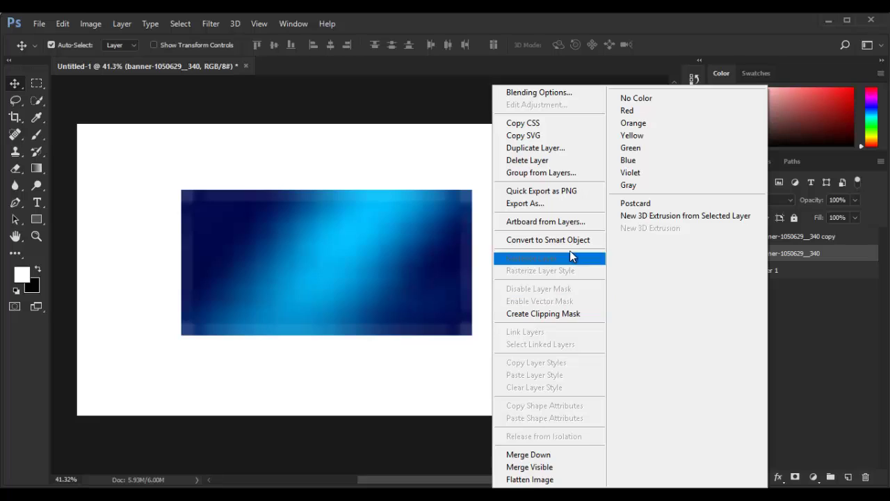
left_click(820, 300)
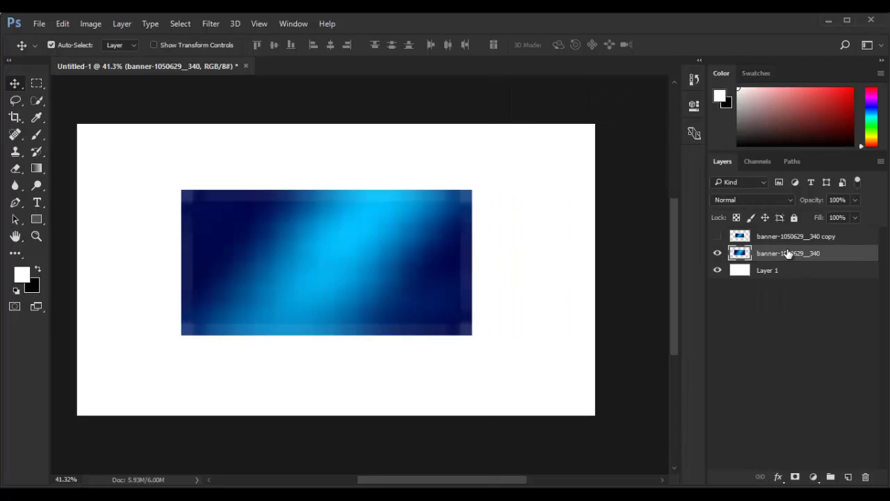
key("Delete")
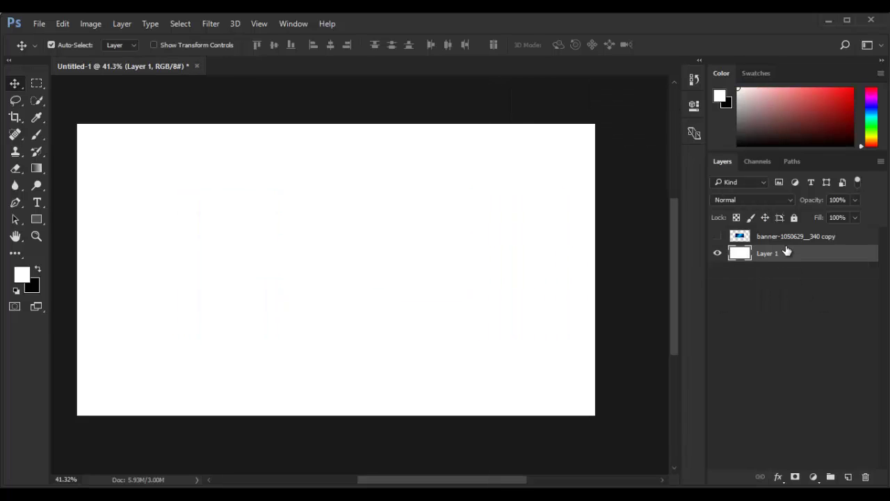
left_click(761, 240)
left_click(718, 237)
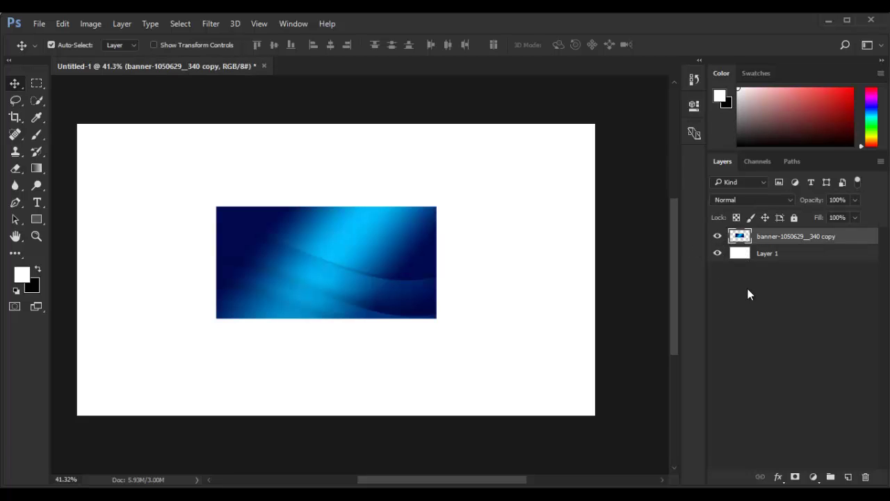
Step: Convert the banner copy to a smart object and shrink it to about a third
right_click(775, 240)
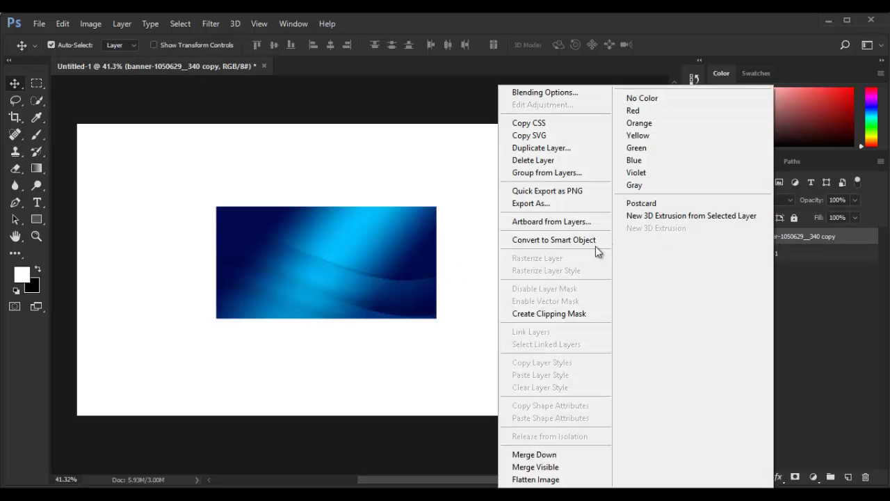
left_click(560, 245)
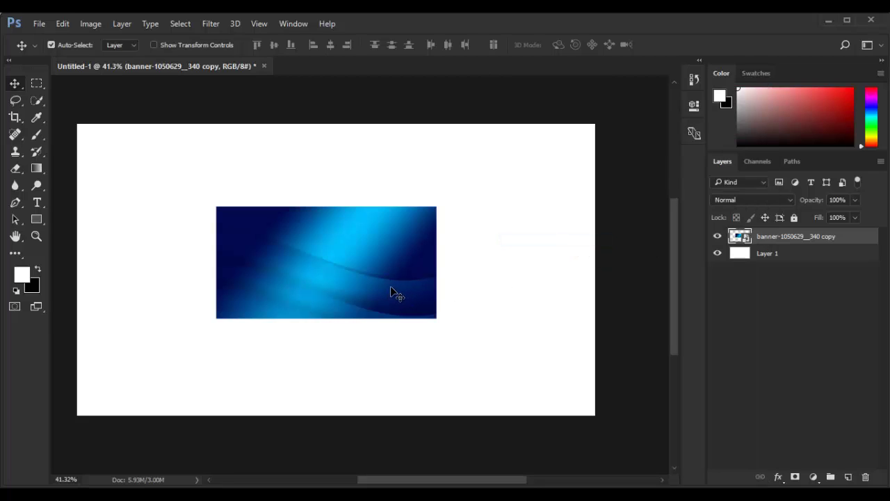
key("ctrl+t")
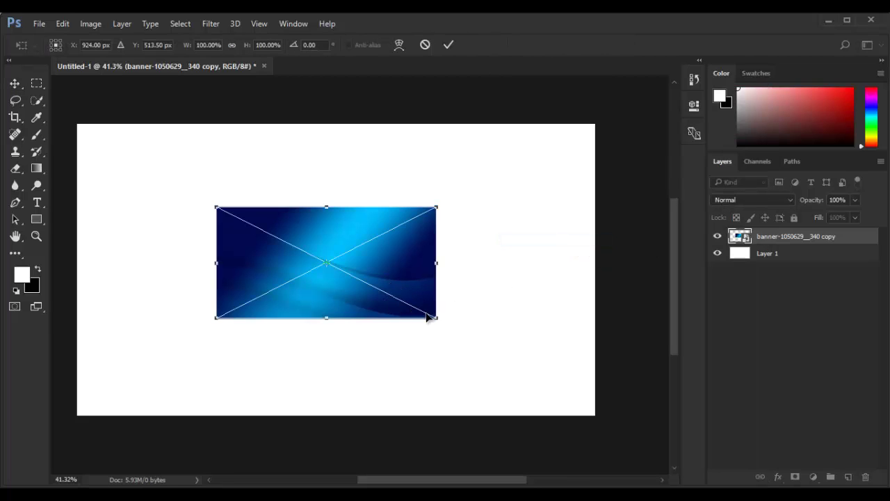
left_click_drag(435, 315, 367, 277)
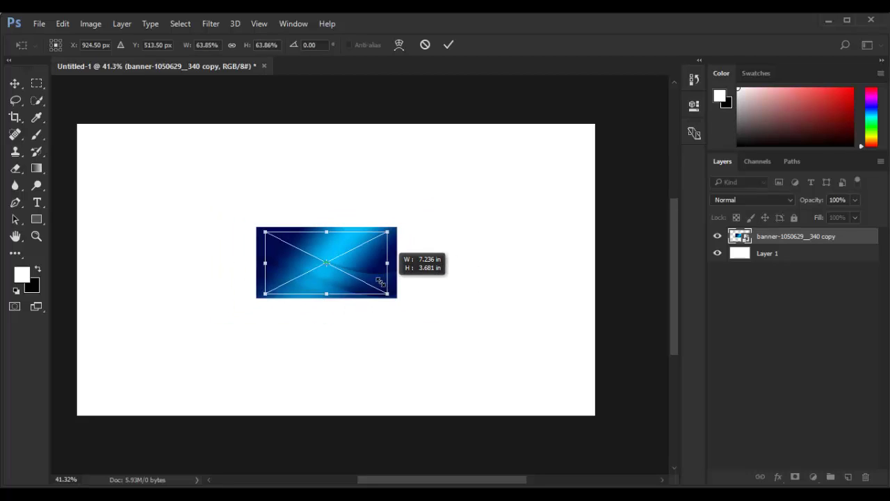
key("Return")
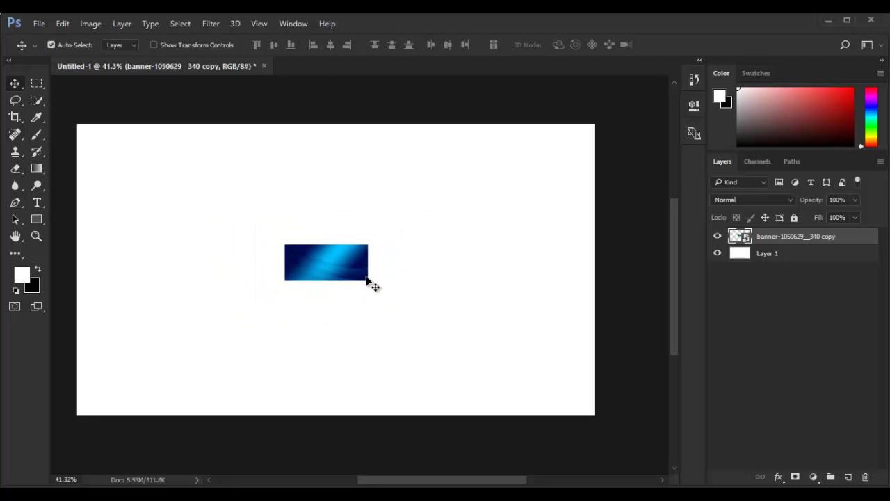
Step: Enlarge the smart-object banner beyond its original size
key("ctrl+t")
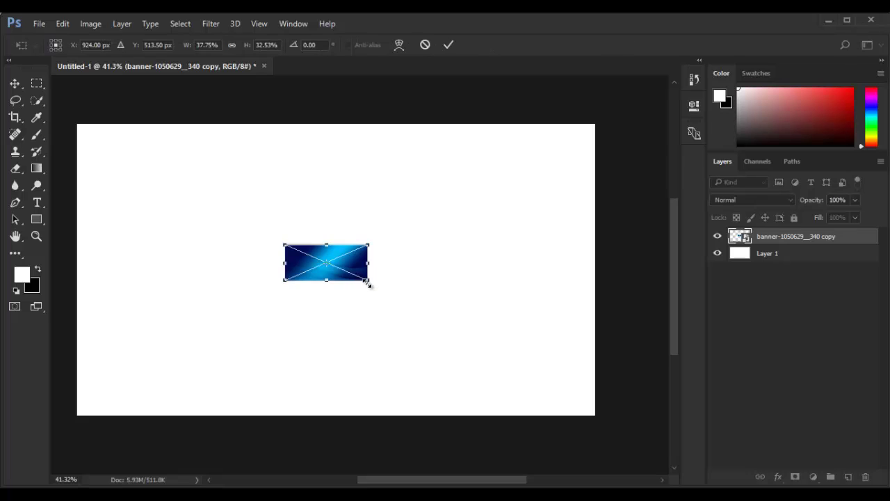
left_click_drag(368, 283, 509, 385)
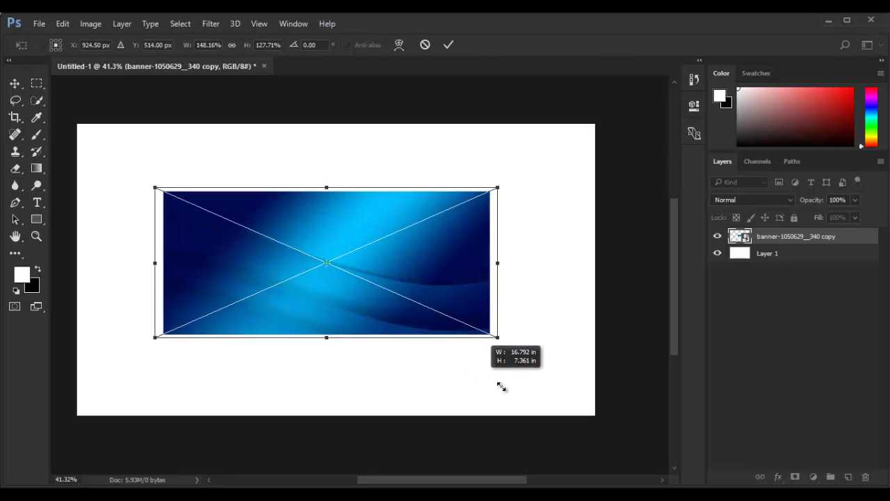
key("Return")
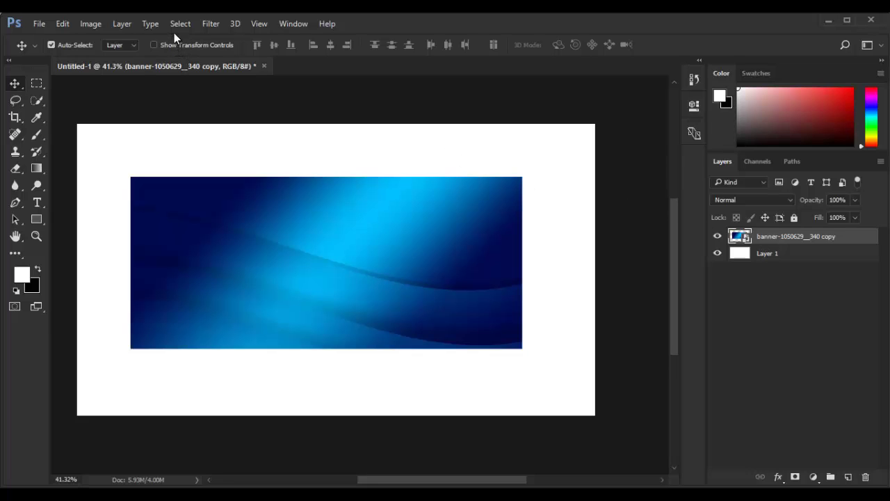
left_click(120, 26)
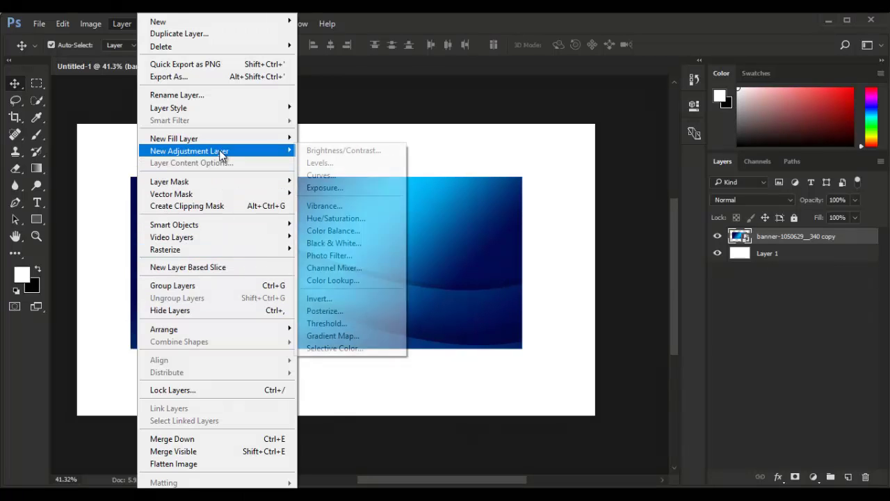
mouse_move(189, 151)
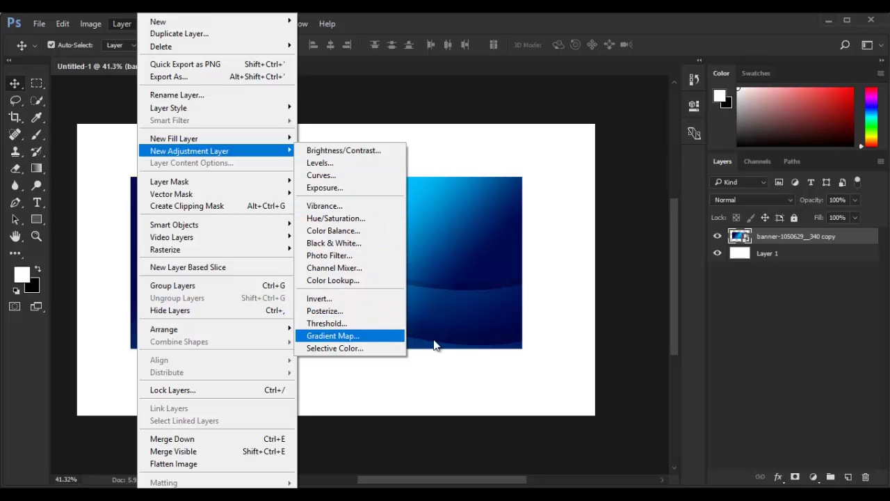
left_click(815, 478)
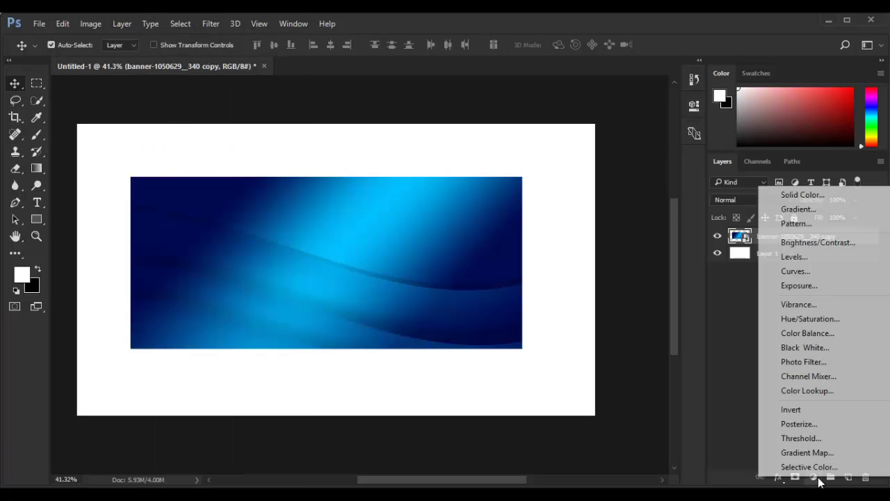
left_click(734, 328)
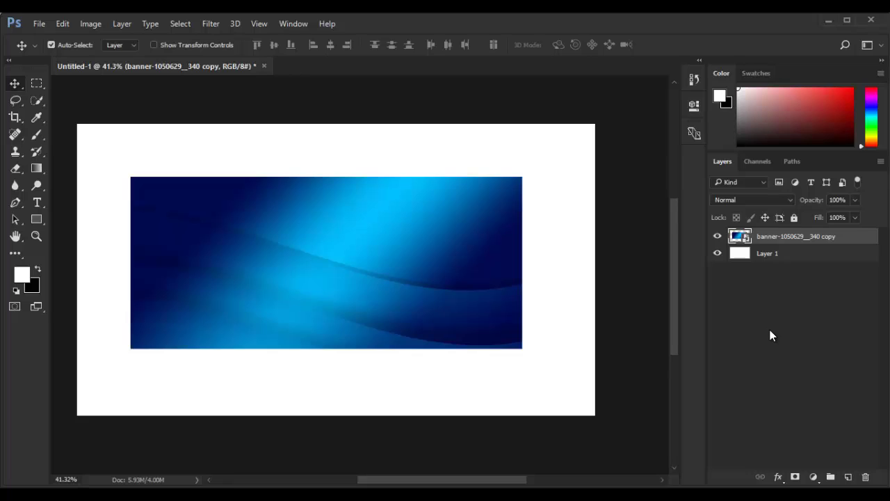
left_click(818, 306)
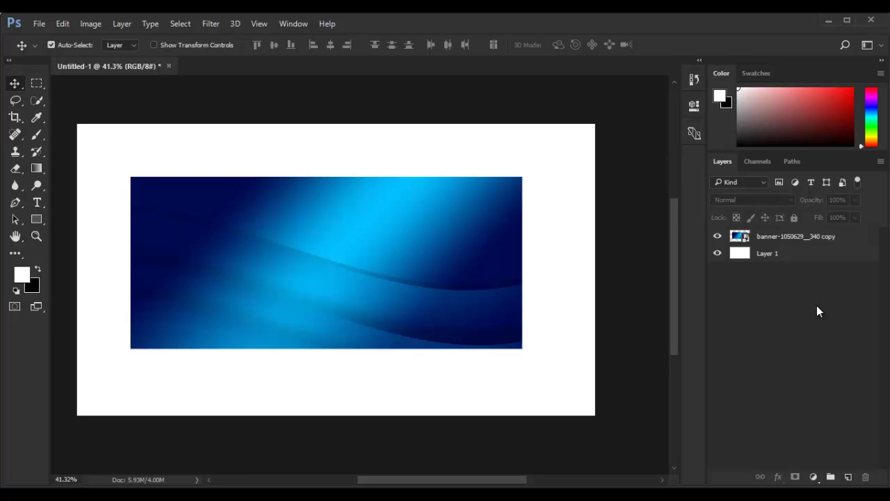
Step: Close Photoshop using the window's close button in the top-right corner
left_click(871, 20)
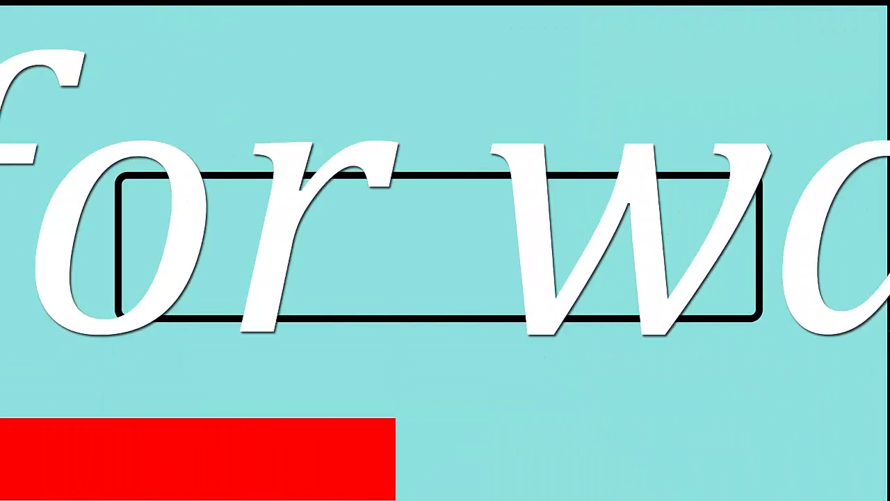